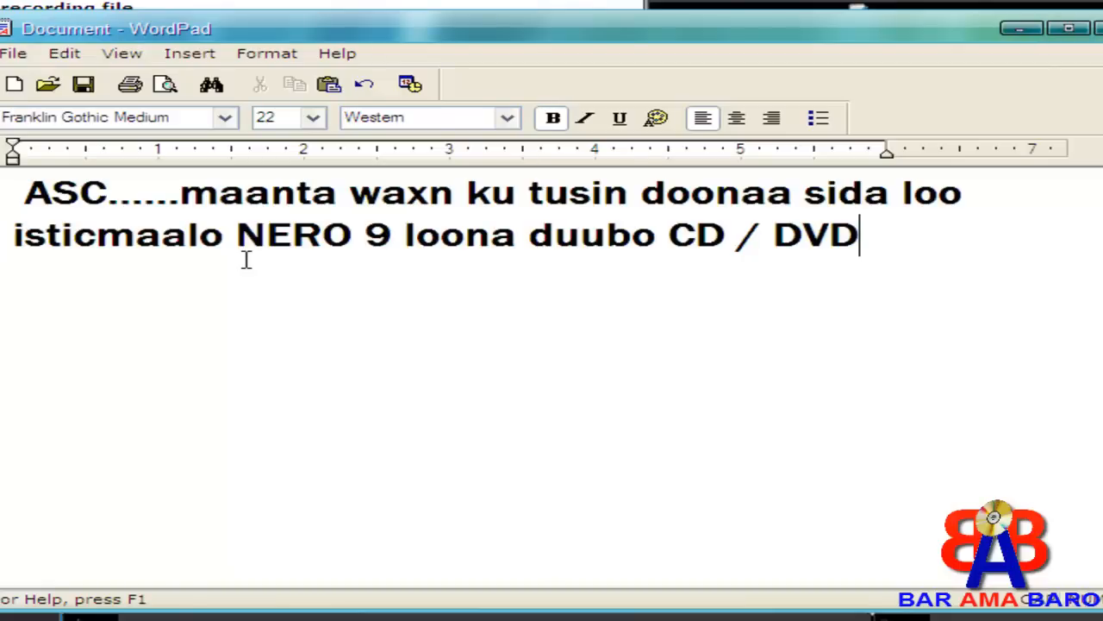
Add the word "dara" to the end of the note about using NERO 9 for CD / DVD.
{"action": "type", "text": "dara"}
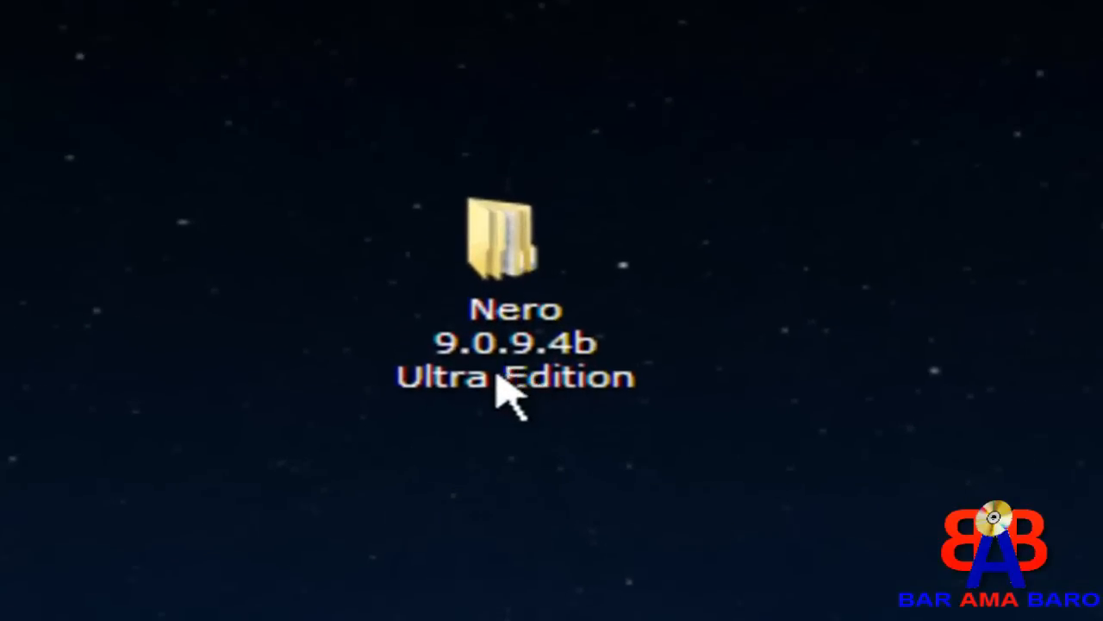
Open the Nero 9.0.9.4b Ultra Edition folder on the desktop and run the Nero 9.0.9.4b installer.
{"action": "double_click", "coordinate": [479, 319]}
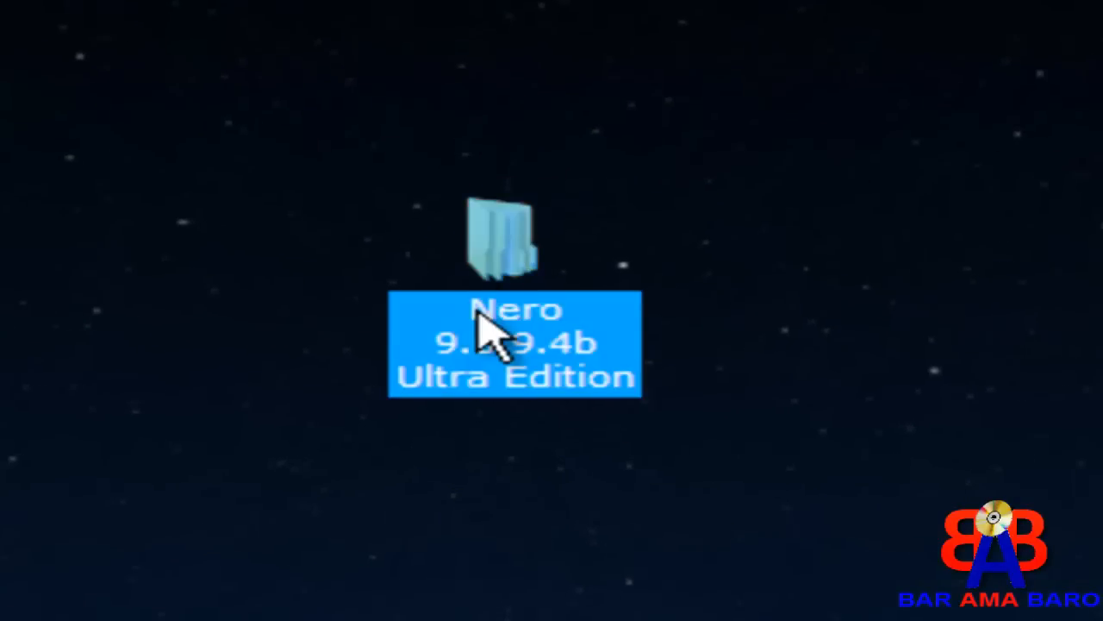
{"action": "right_click", "coordinate": [480, 316]}
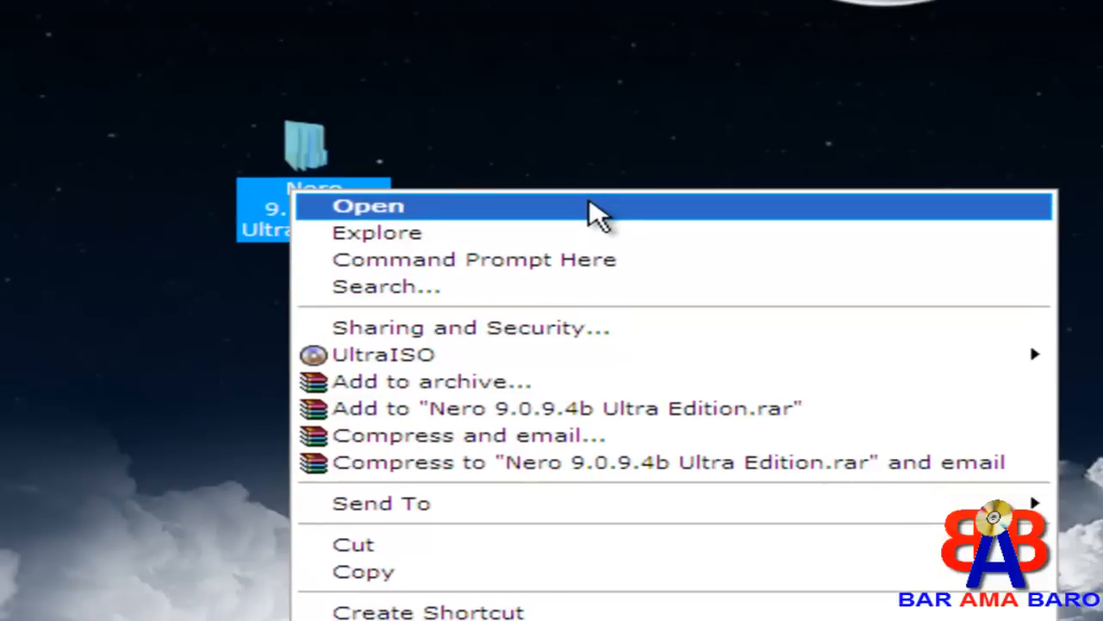
{"action": "left_click", "coordinate": [590, 206]}
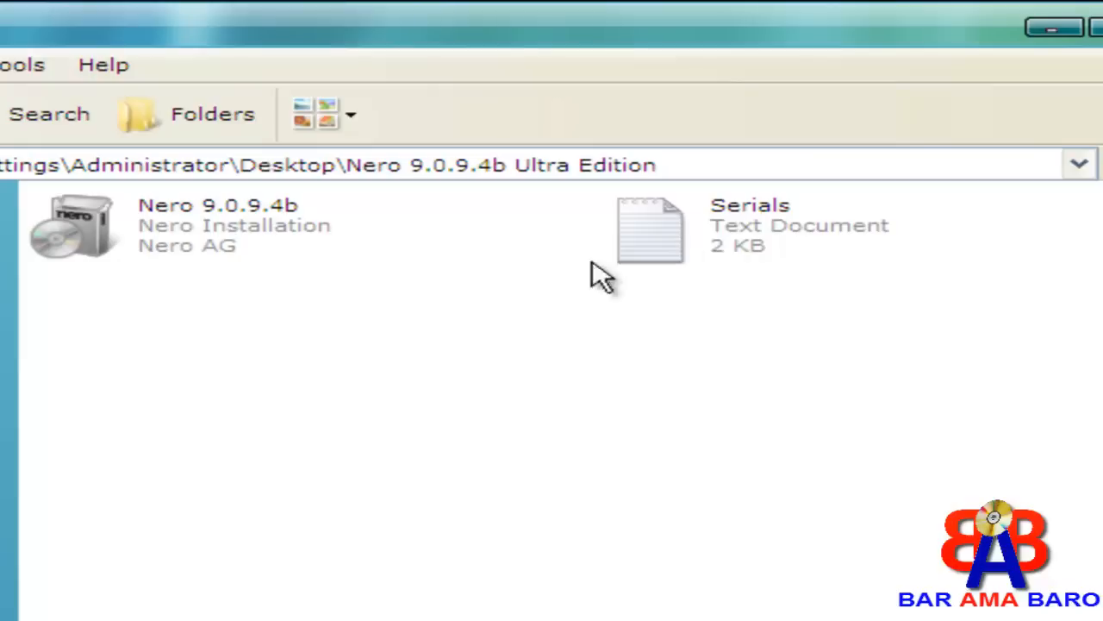
{"action": "right_click", "coordinate": [181, 248]}
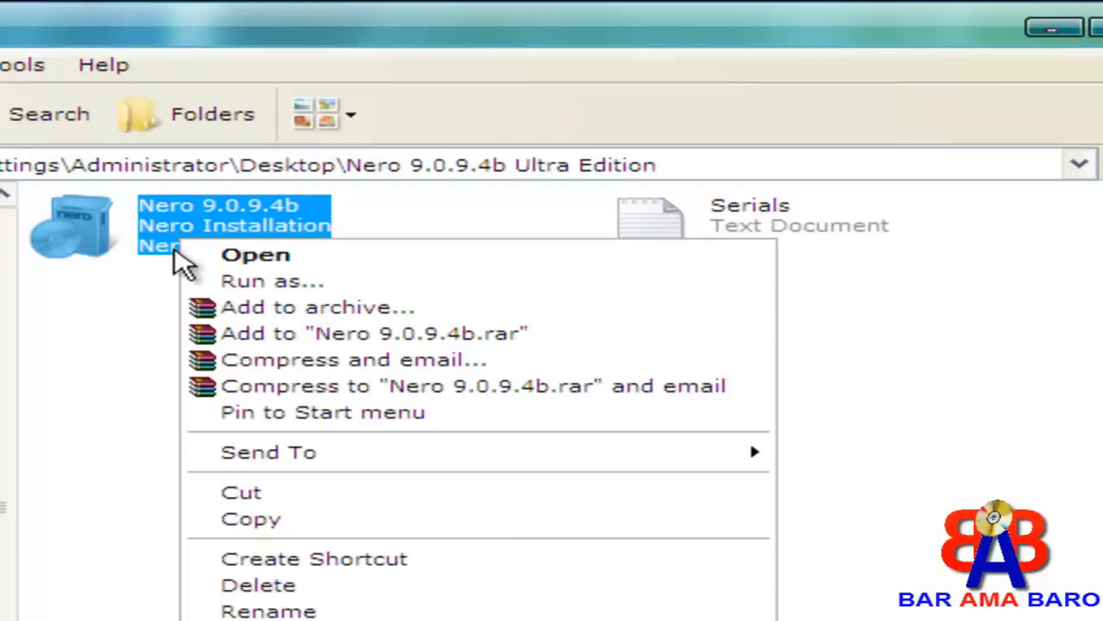
{"action": "left_click", "coordinate": [364, 257]}
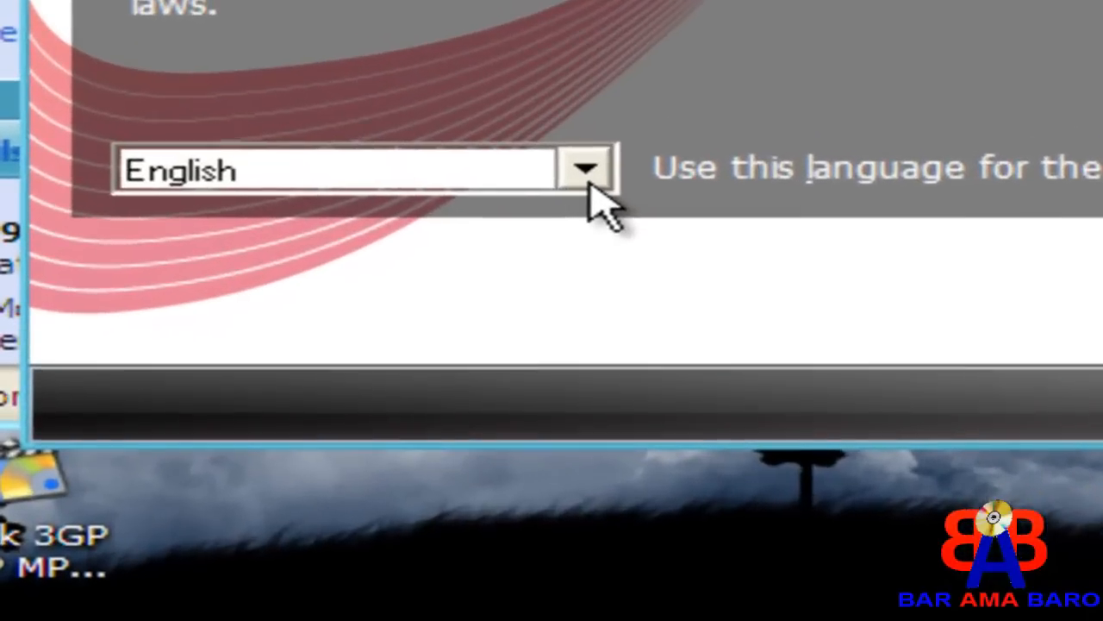
Keep English as the installation wizard language and proceed past the welcome and toolbar pages to the serial number page.
{"action": "left_click", "coordinate": [223, 450]}
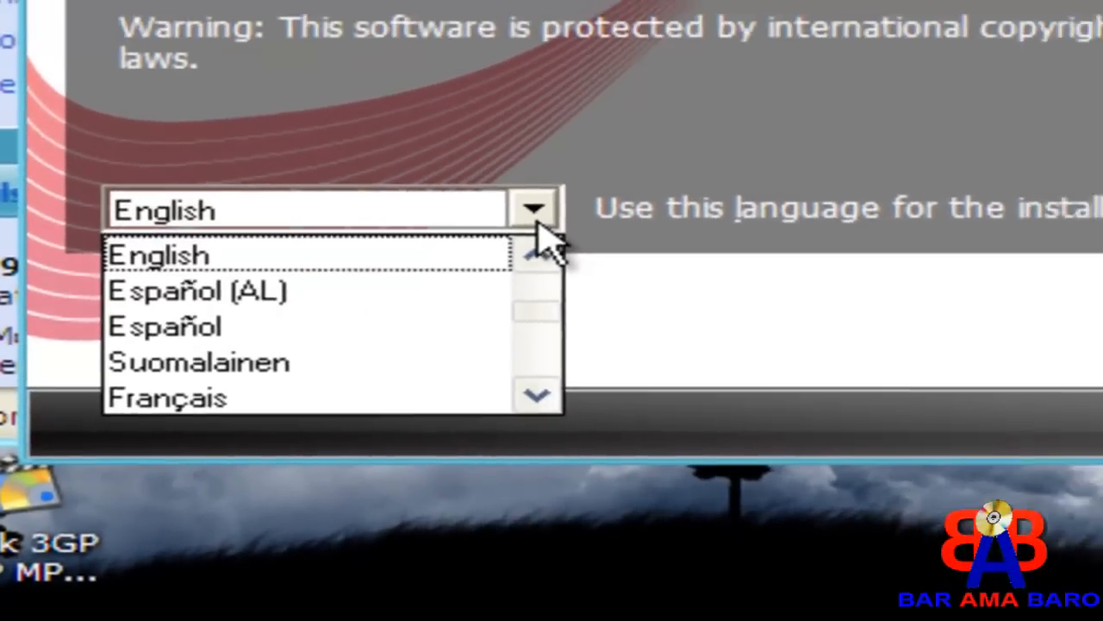
{"action": "left_click", "coordinate": [588, 176]}
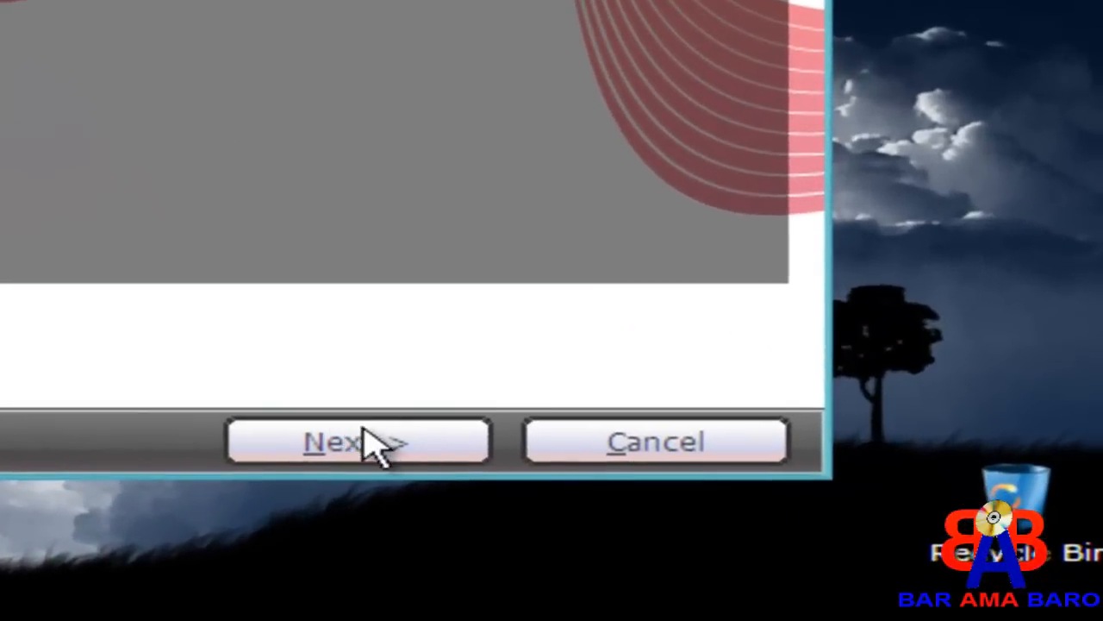
{"action": "left_click", "coordinate": [442, 436]}
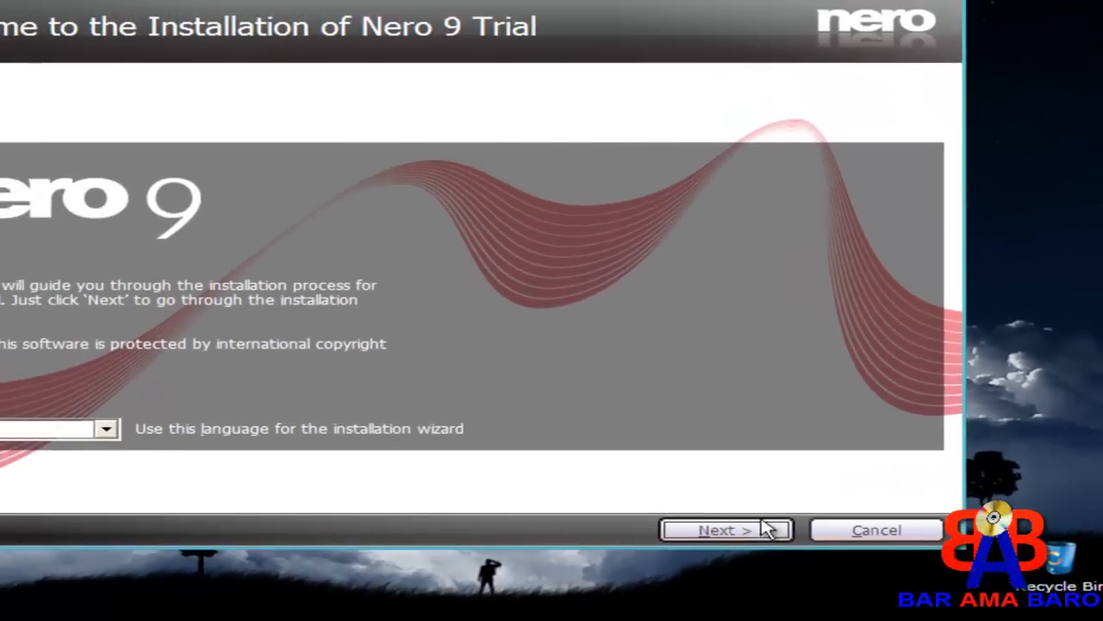
{"action": "left_click", "coordinate": [766, 528]}
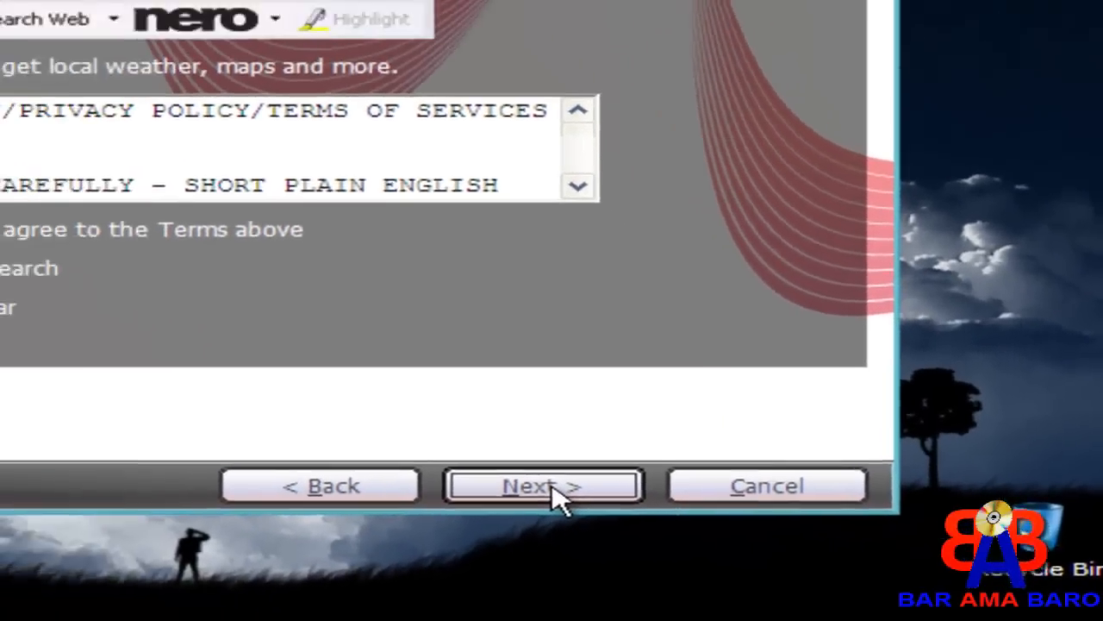
{"action": "left_click", "coordinate": [453, 470]}
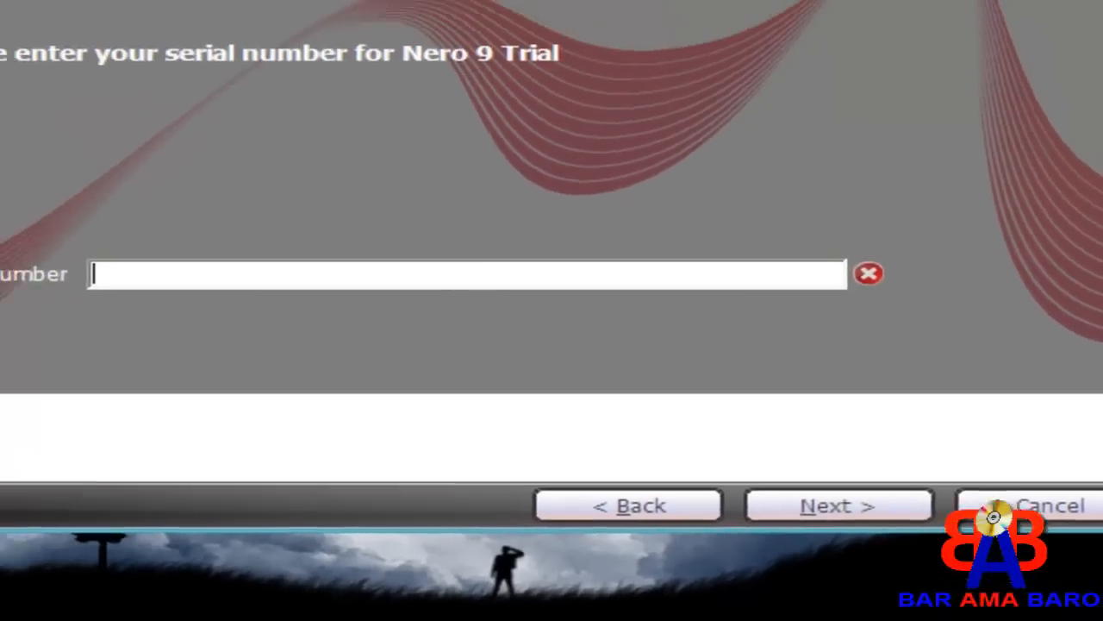
Switch to the Nero 9.0.9.4b Ultra Edition folder and open the Serials text document.
{"action": "left_click", "coordinate": [731, 606]}
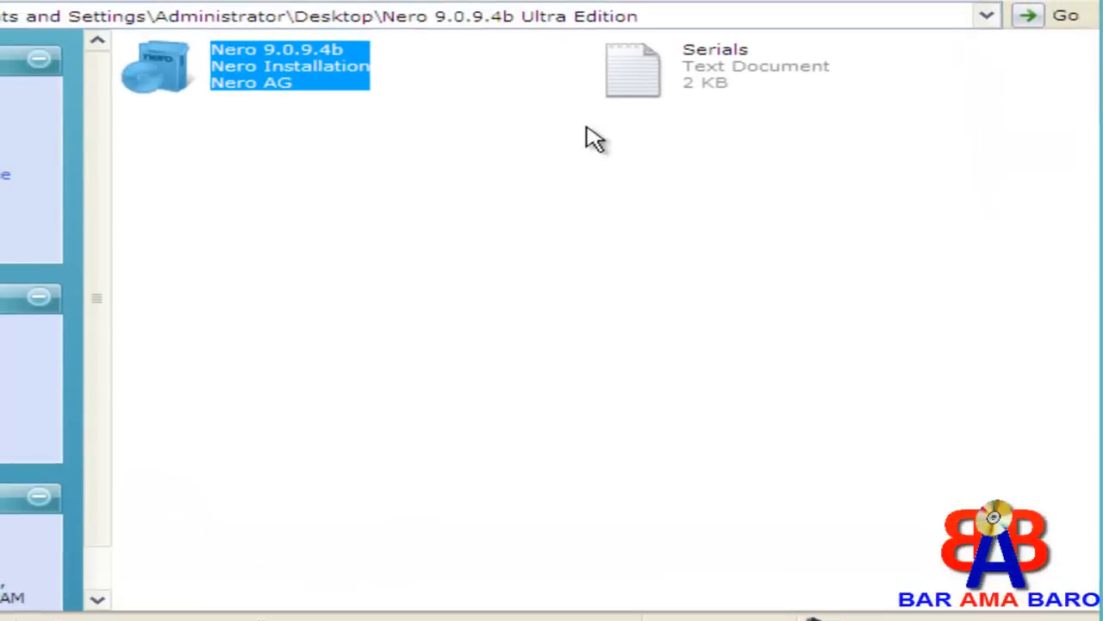
{"action": "double_click", "coordinate": [679, 82]}
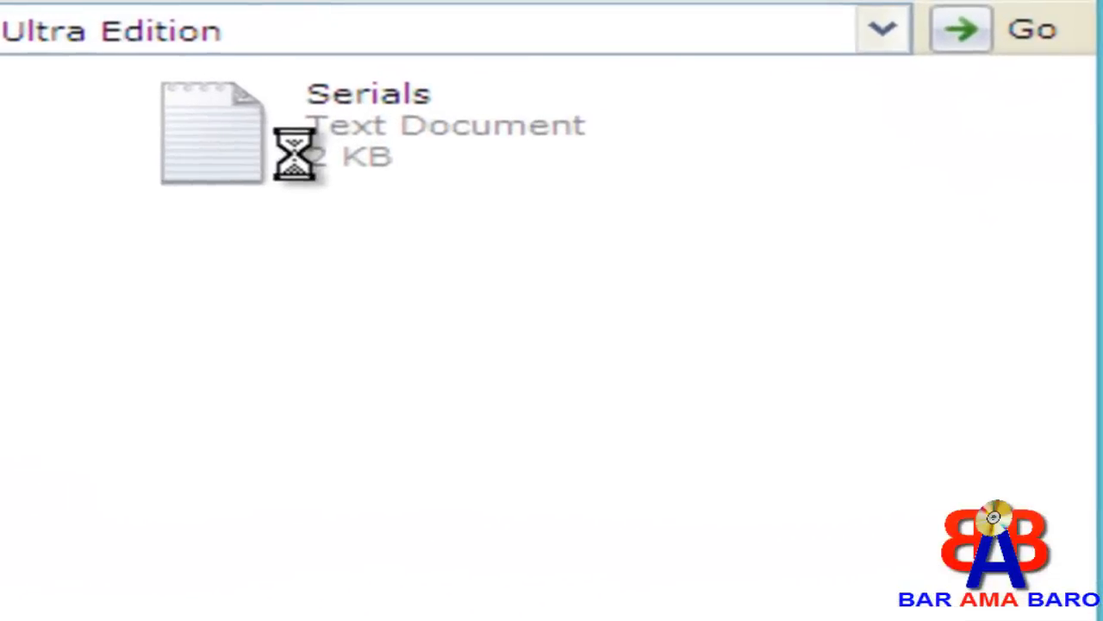
{"action": "right_click", "coordinate": [294, 159]}
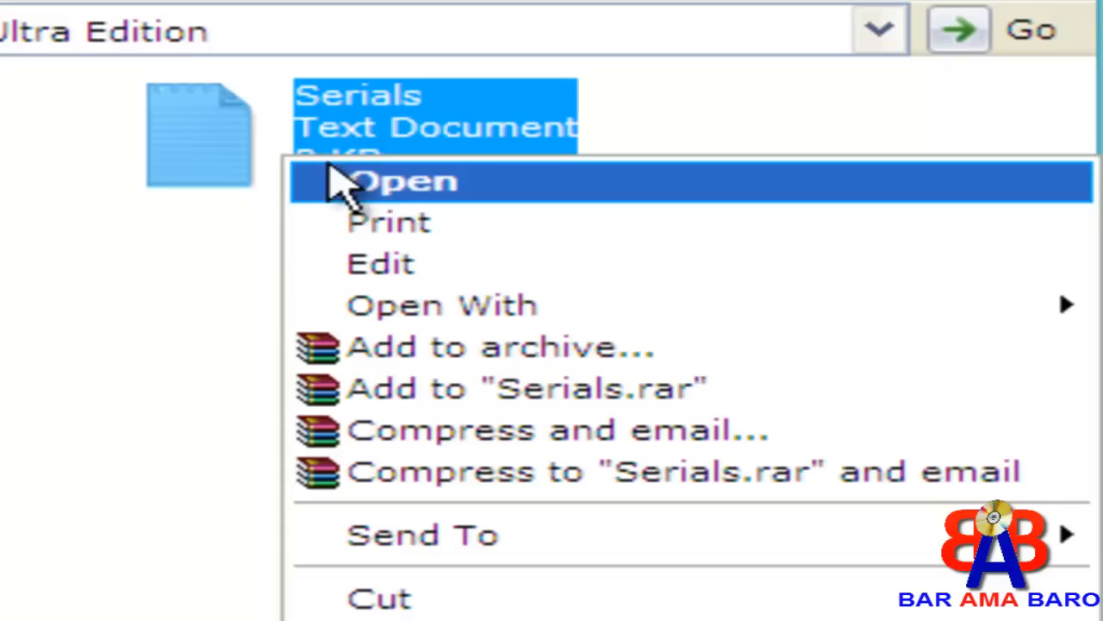
{"action": "left_click", "coordinate": [393, 185]}
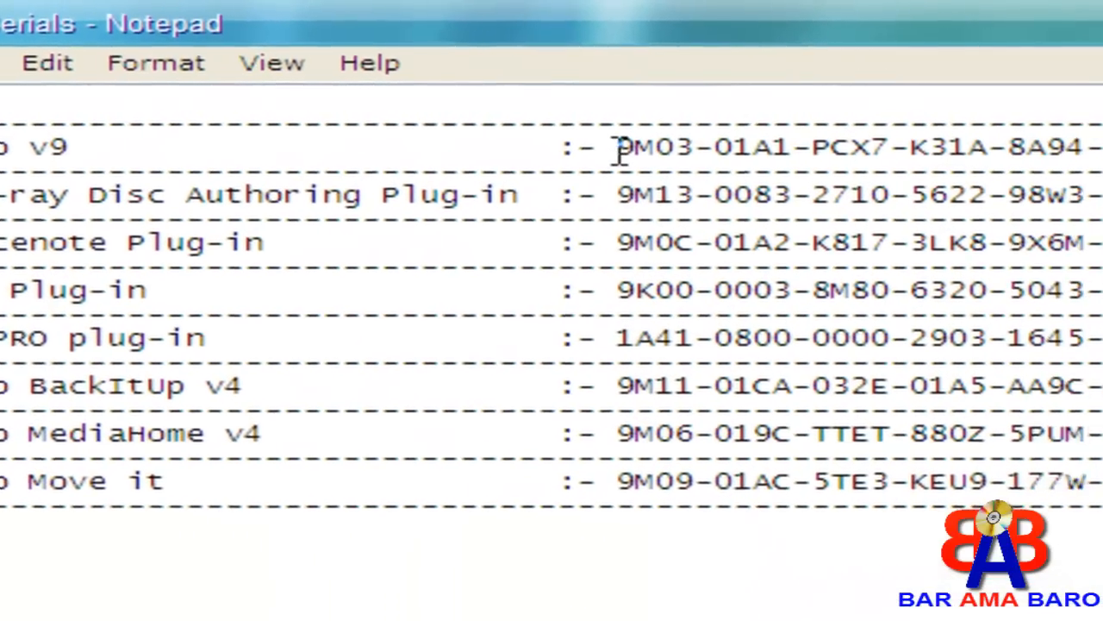
Select and copy the complete Nero v9 serial number on the first line of the Serials document.
{"action": "left_click_drag", "start_coordinate": [714, 145], "coordinate": [773, 147]}
{"action": "left_click_drag", "start_coordinate": [295, 155], "coordinate": [983, 151]}
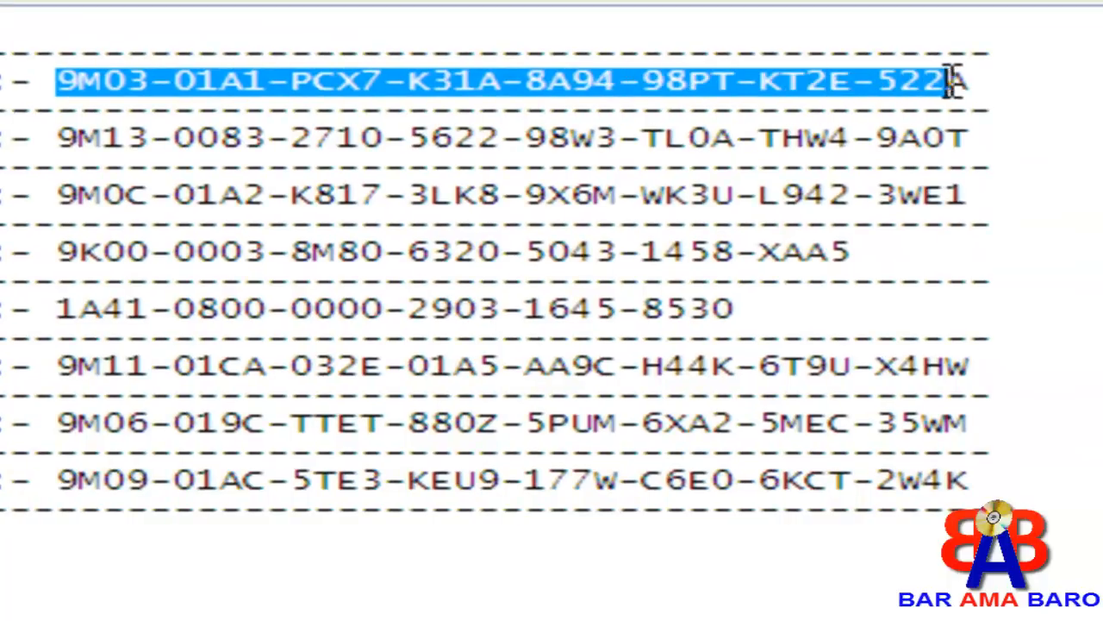
{"action": "left_click_drag", "start_coordinate": [954, 82], "coordinate": [974, 81]}
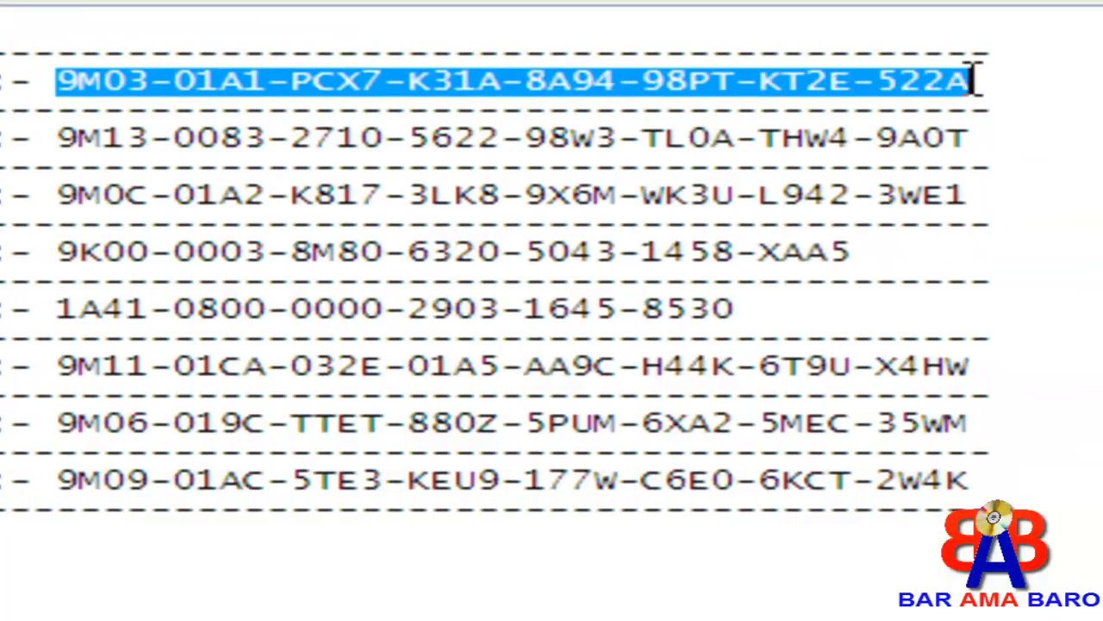
{"action": "right_click", "coordinate": [871, 86]}
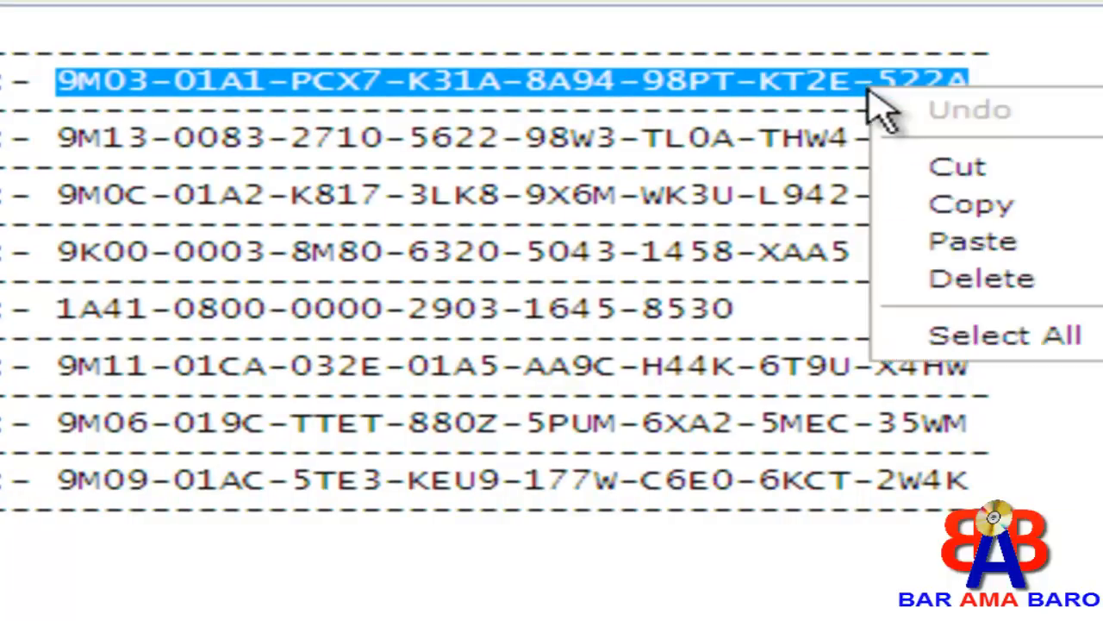
{"action": "left_click", "coordinate": [756, 216]}
Switch back to the Nero installer, paste the copied serial number into the Serial number field and continue.
{"action": "left_click", "coordinate": [586, 422]}
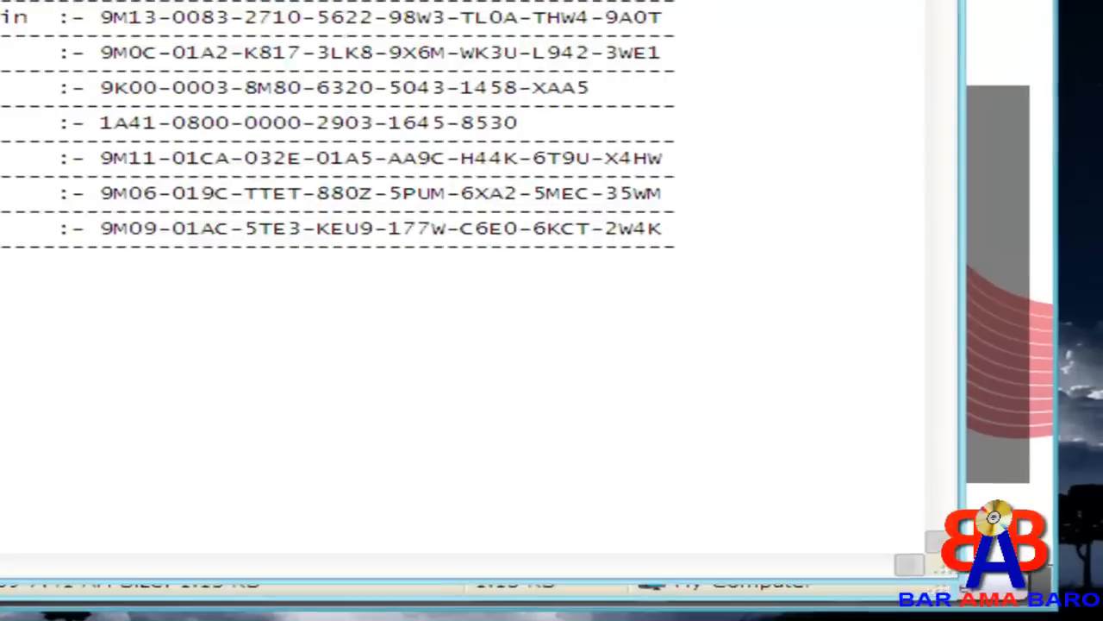
{"action": "left_click", "coordinate": [730, 600]}
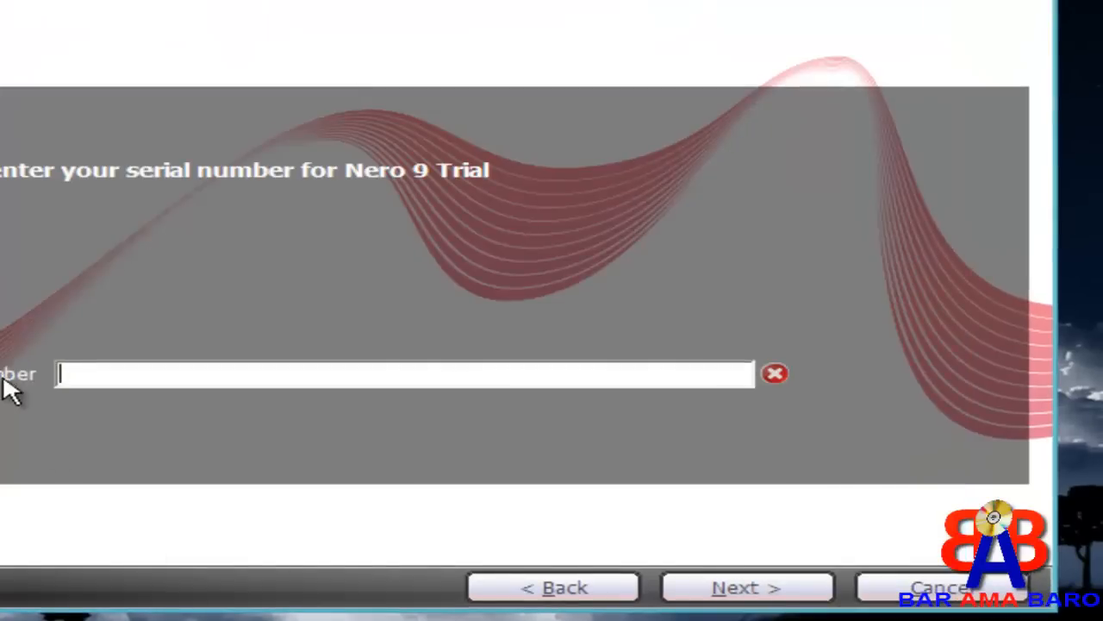
{"action": "right_click", "coordinate": [85, 374]}
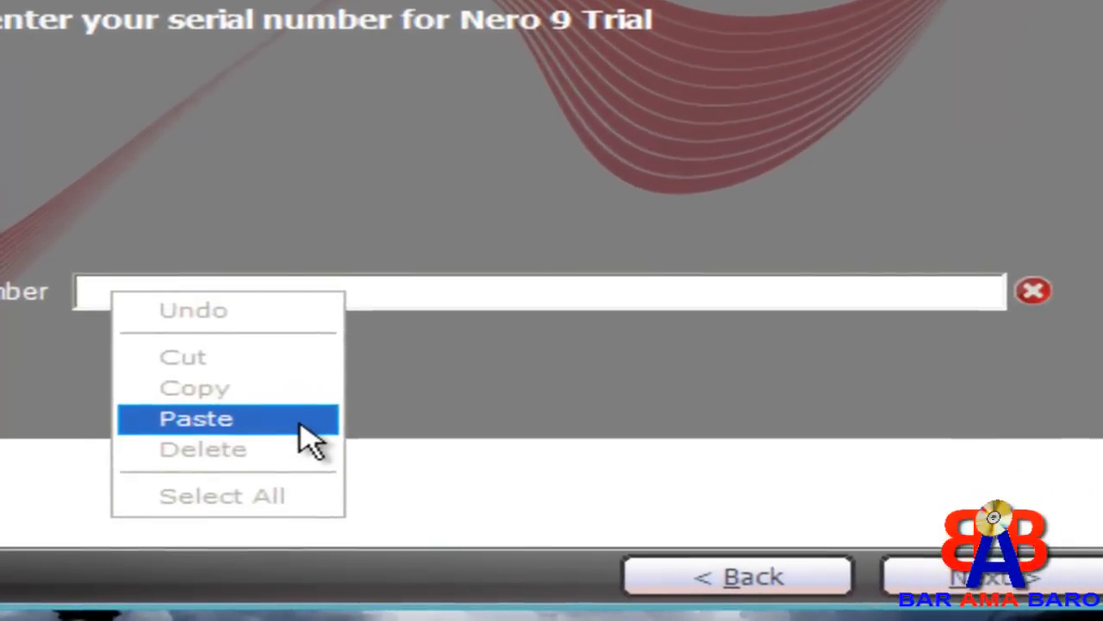
{"action": "left_click", "coordinate": [310, 423]}
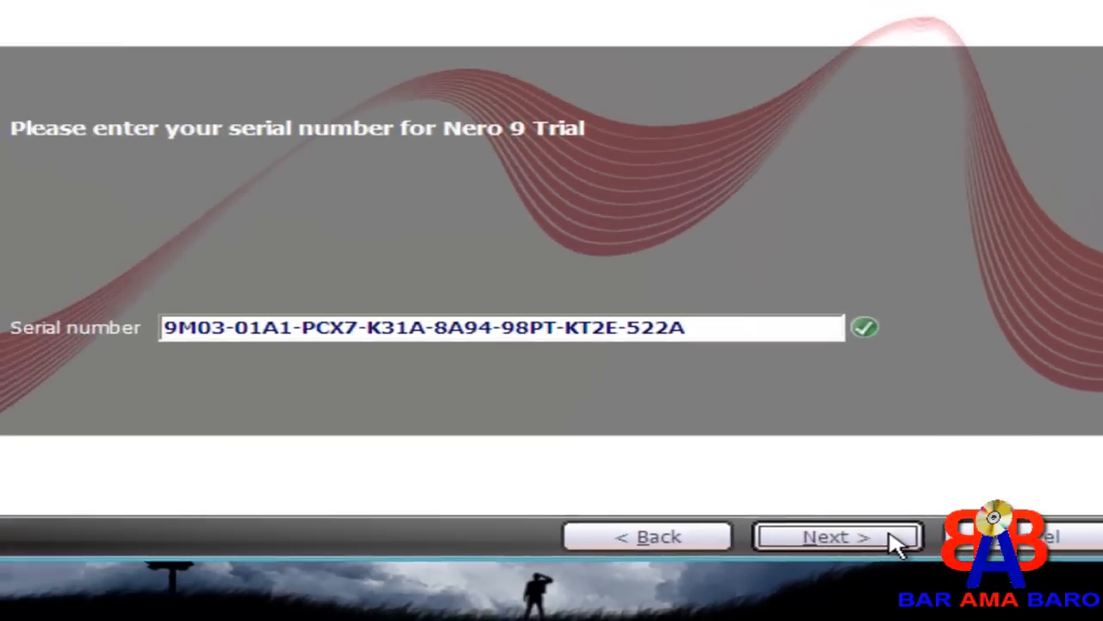
{"action": "left_click", "coordinate": [668, 461]}
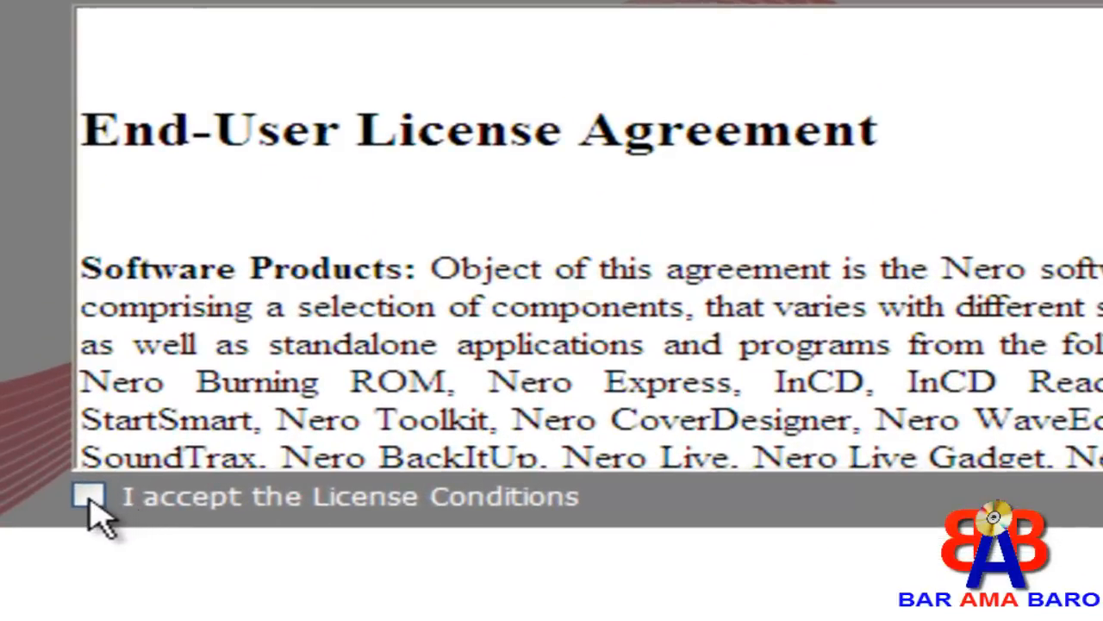
Accept the License Conditions and proceed past the installation type page.
{"action": "left_click", "coordinate": [233, 538]}
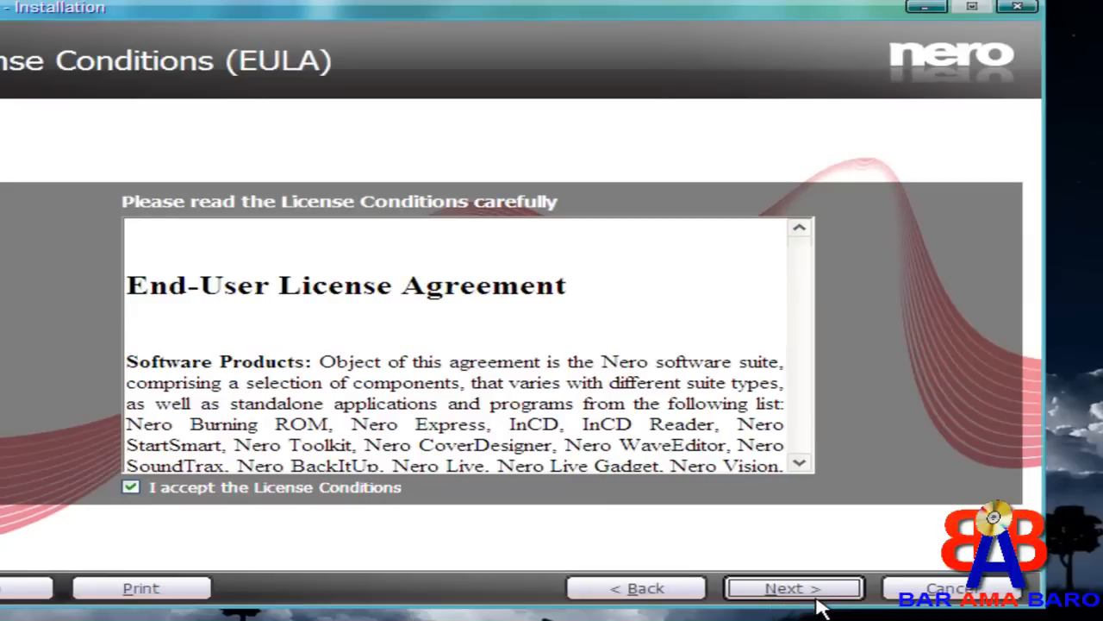
{"action": "left_click", "coordinate": [770, 588]}
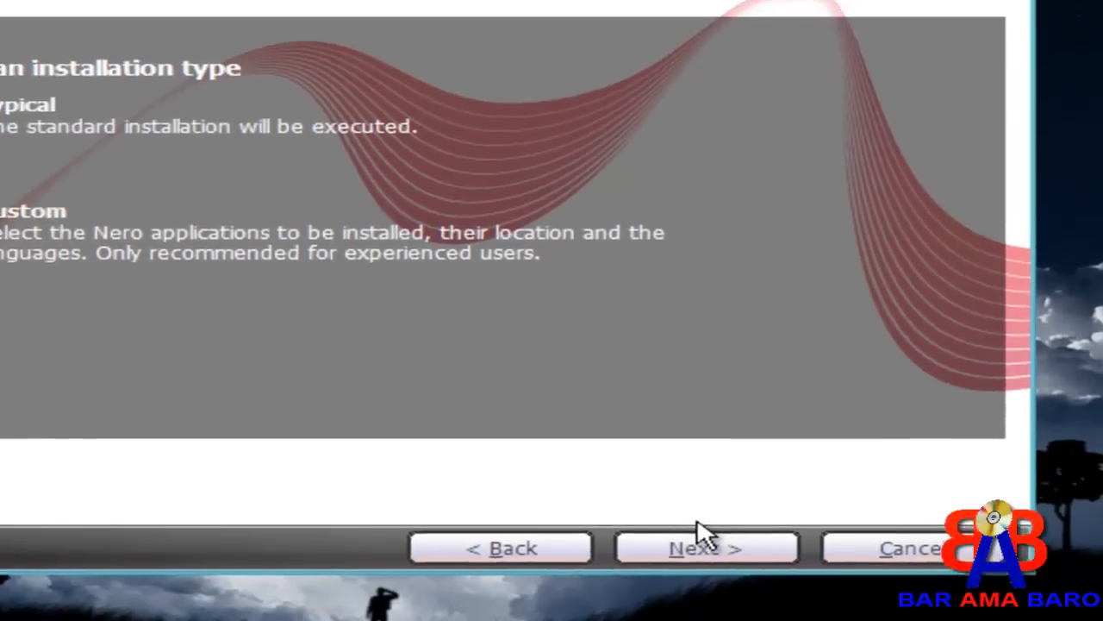
{"action": "left_click", "coordinate": [703, 538]}
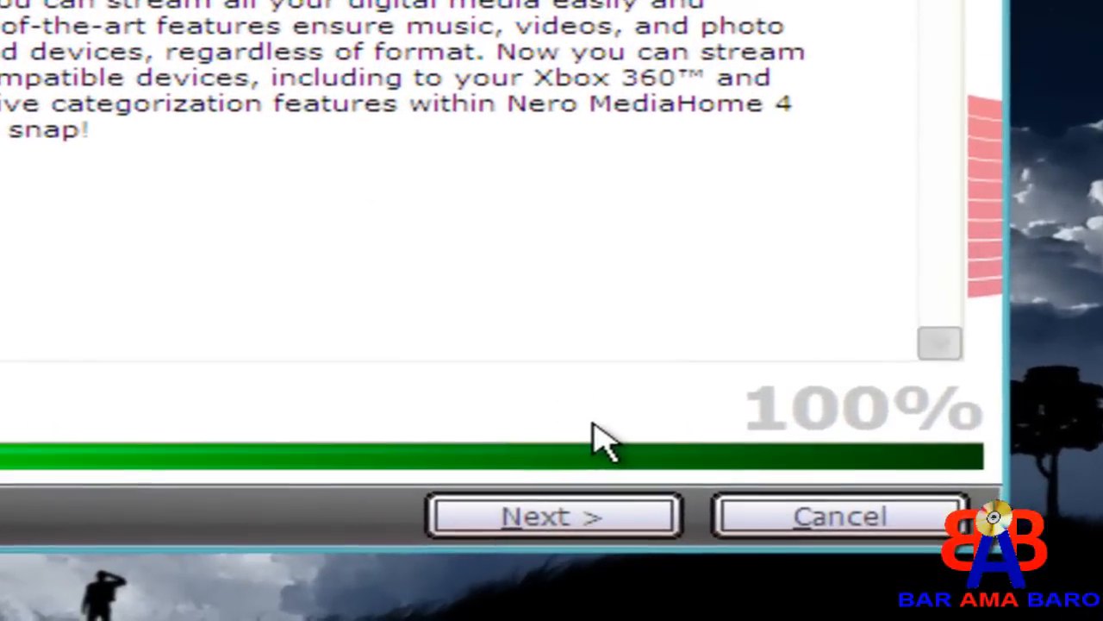
Proceed through the installer's final pages, and close the Serials document and the installer folder.
{"action": "left_click", "coordinate": [737, 565]}
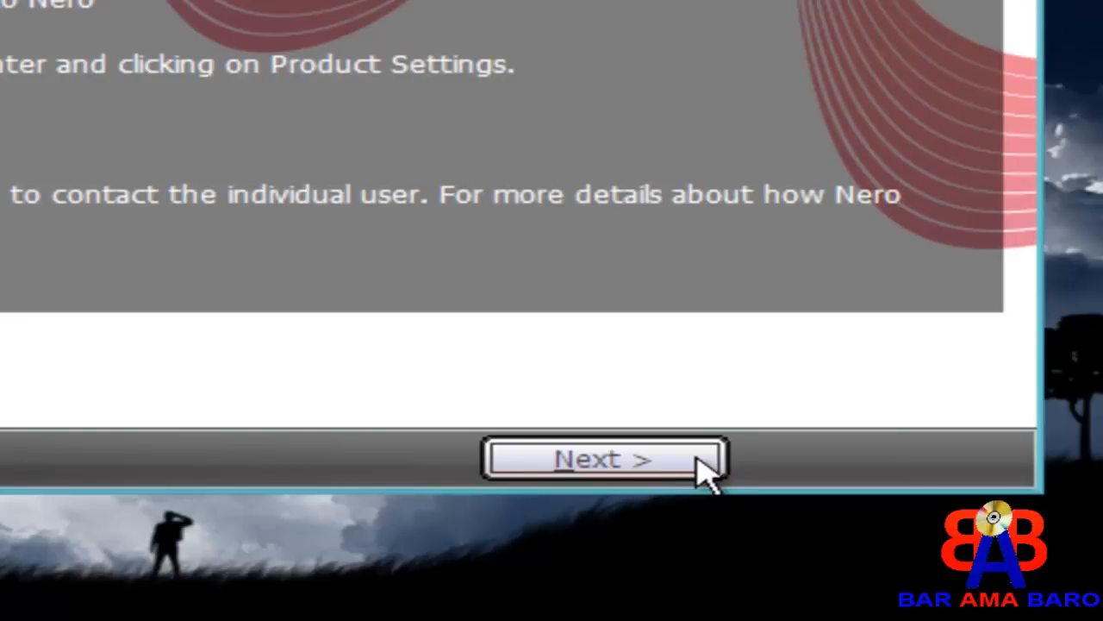
{"action": "left_click", "coordinate": [703, 466]}
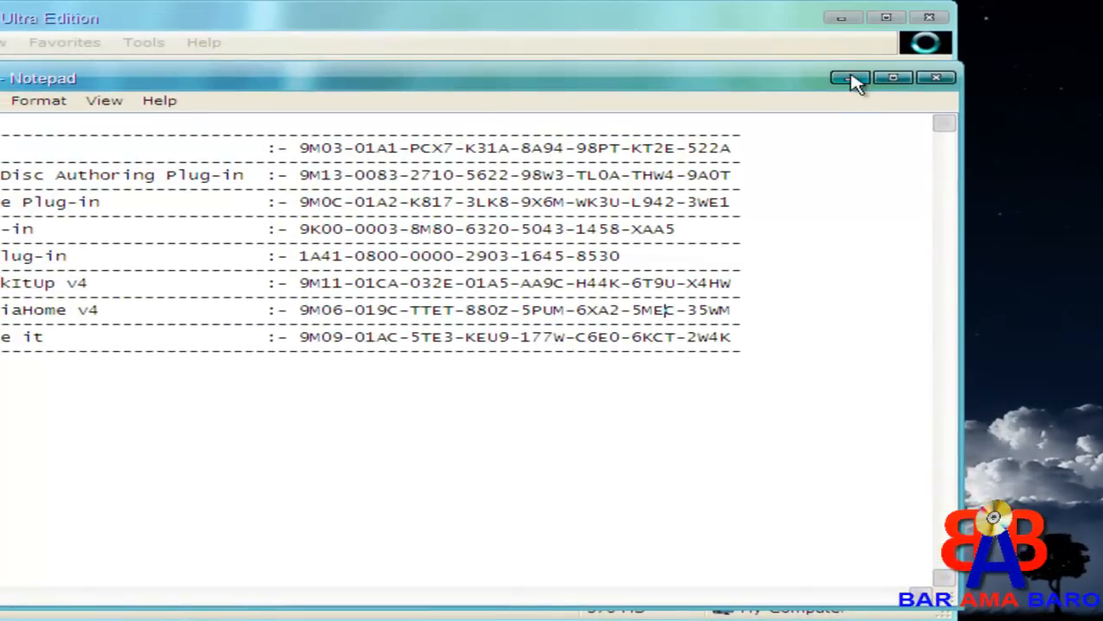
{"action": "left_click", "coordinate": [939, 77]}
{"action": "left_click", "coordinate": [931, 17]}
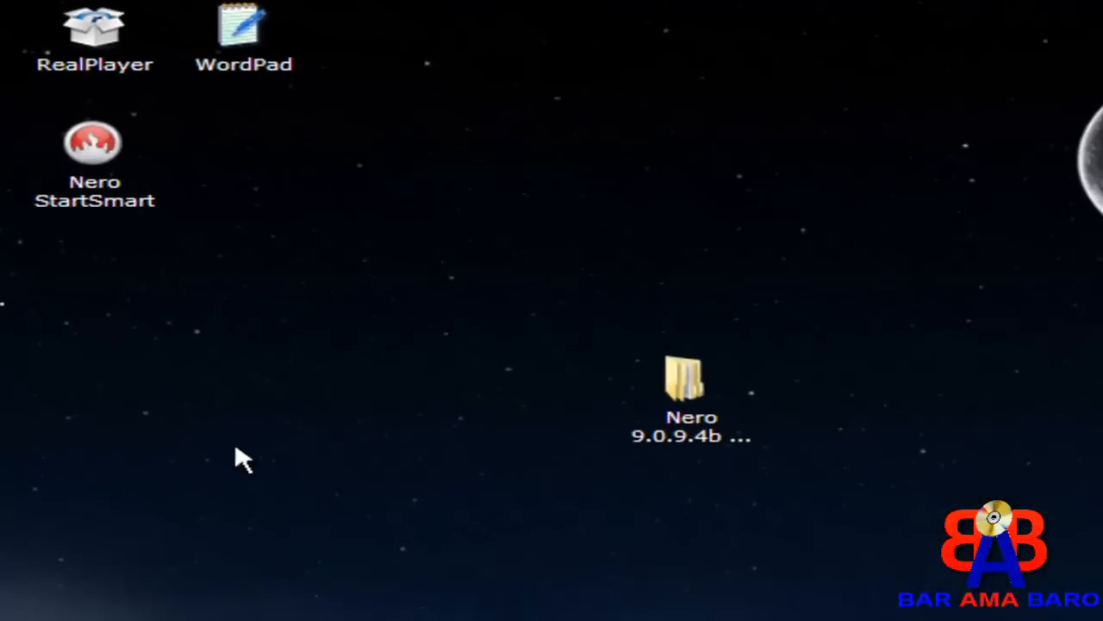
Launch Nero StartSmart from the desktop.
{"action": "left_click", "coordinate": [101, 212]}
{"action": "left_click", "coordinate": [104, 243]}
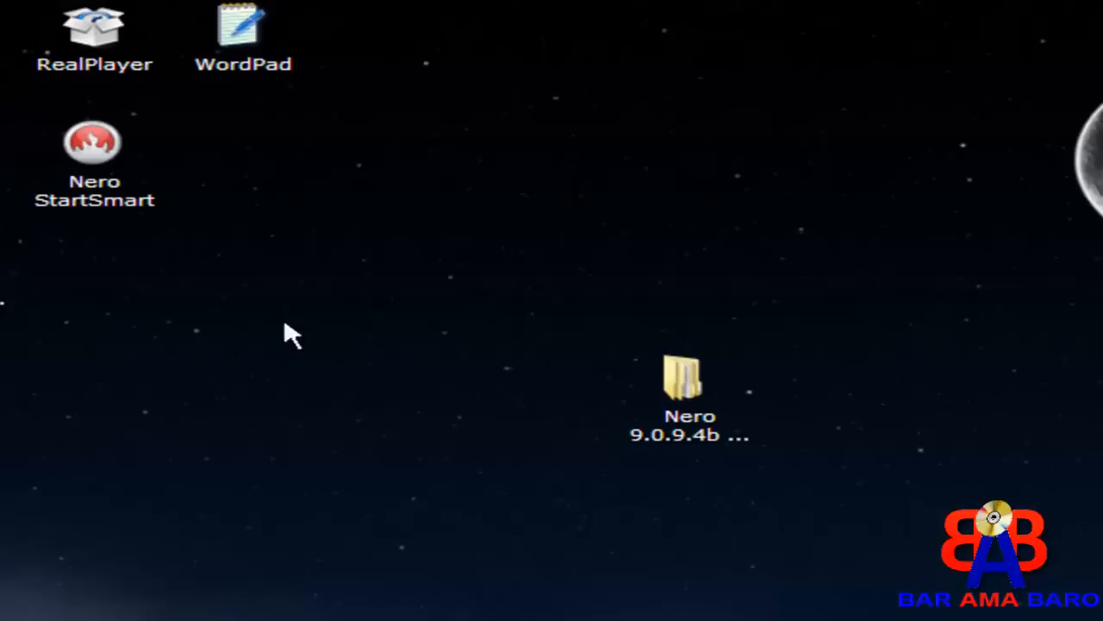
{"action": "double_click", "coordinate": [104, 202]}
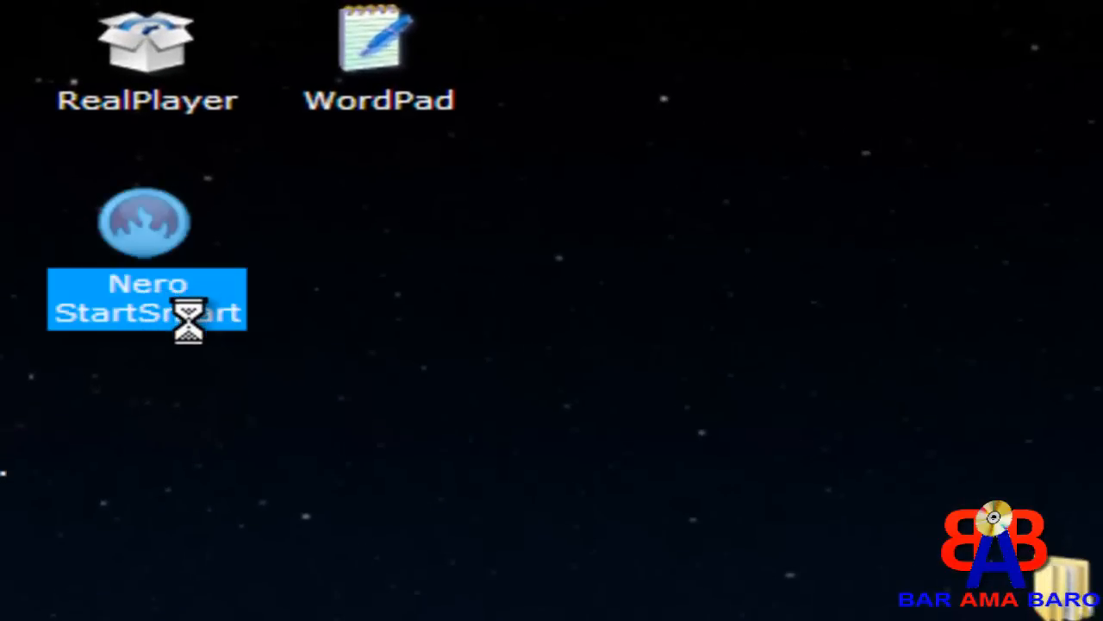
{"action": "right_click", "coordinate": [188, 324]}
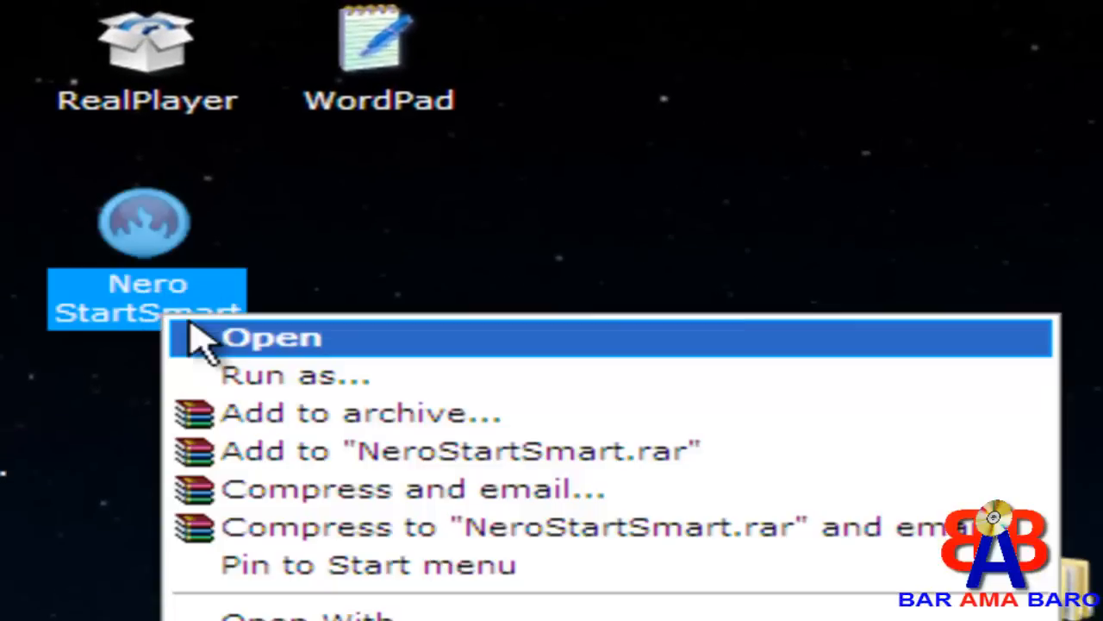
{"action": "left_click", "coordinate": [431, 343]}
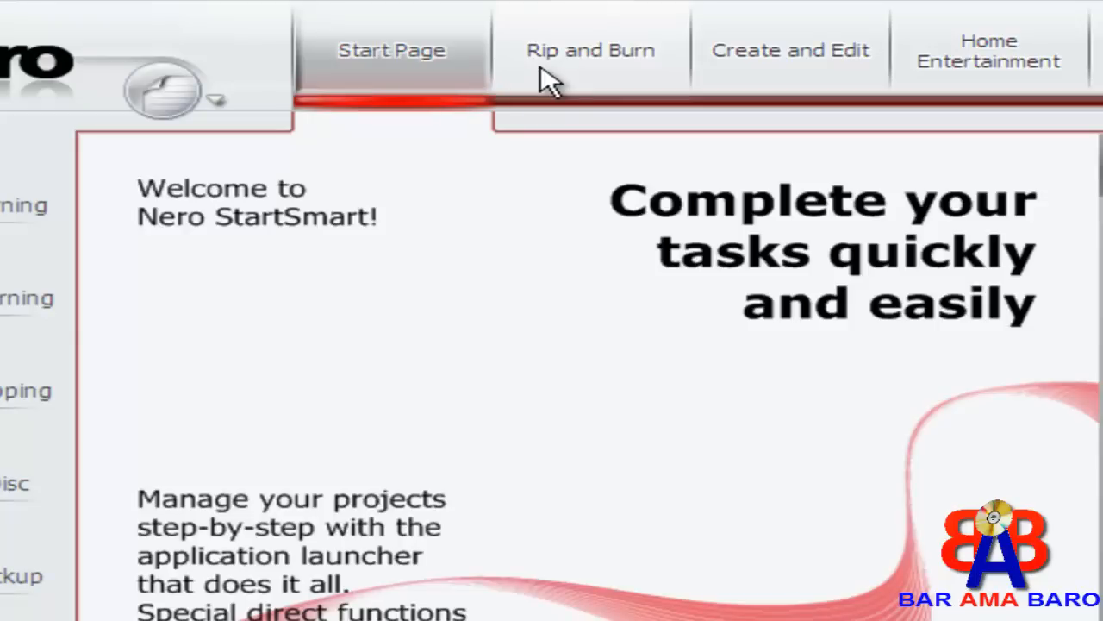
Show the Rip and Burn applications and open Data Burning.
{"action": "left_click", "coordinate": [541, 69]}
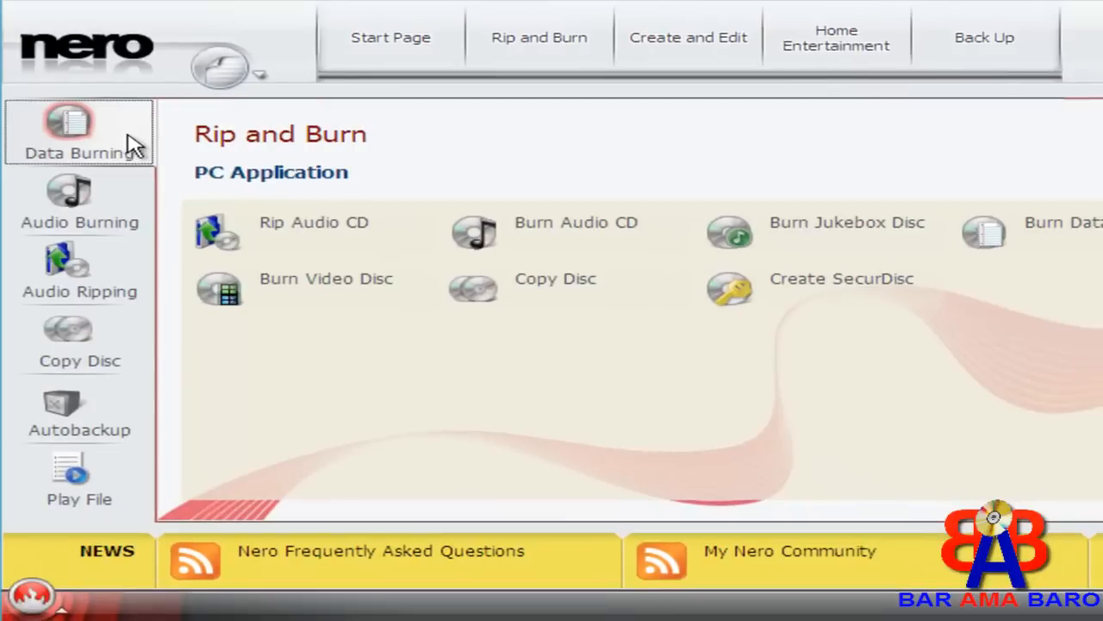
{"action": "left_click", "coordinate": [168, 185]}
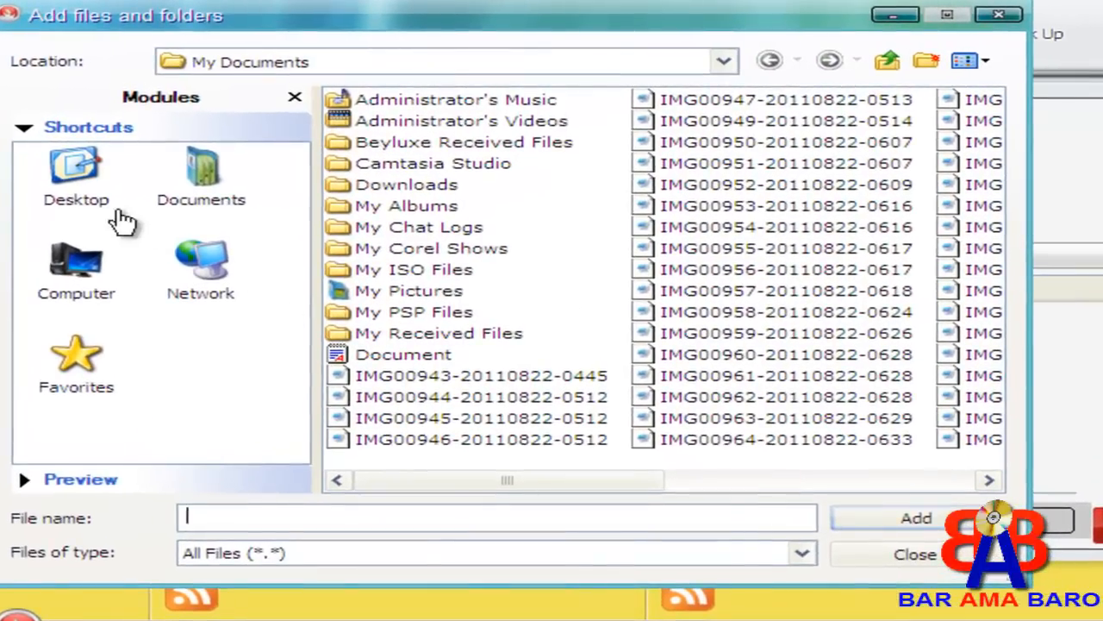
Add the entire contents of the macluumaad folder on the Desktop to the data disc and close the file browser.
{"action": "left_click", "coordinate": [82, 198]}
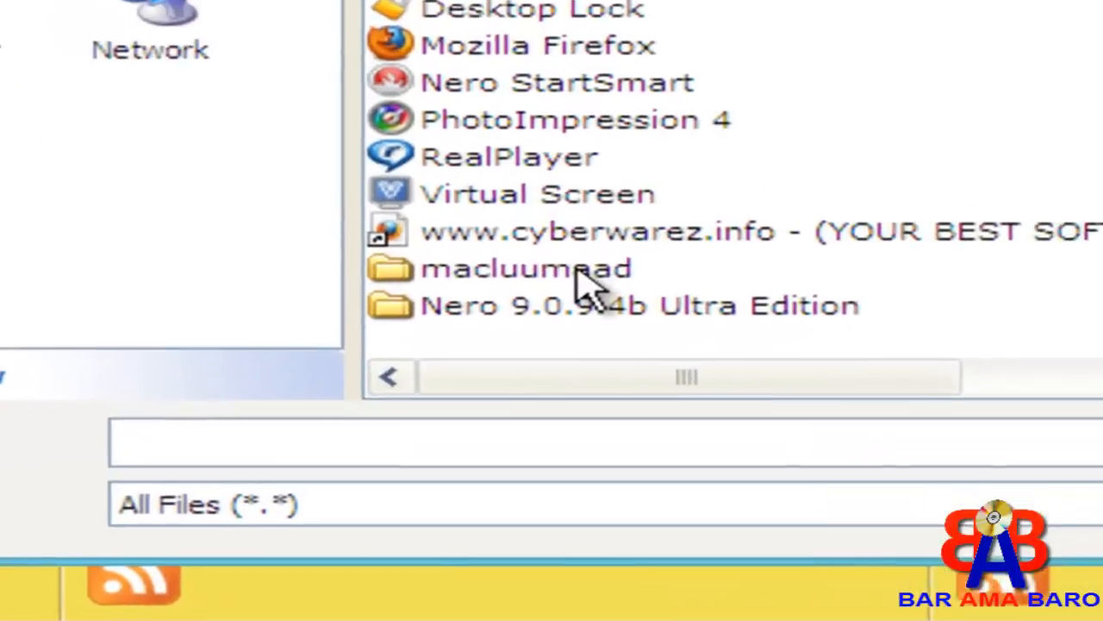
{"action": "left_click", "coordinate": [444, 419]}
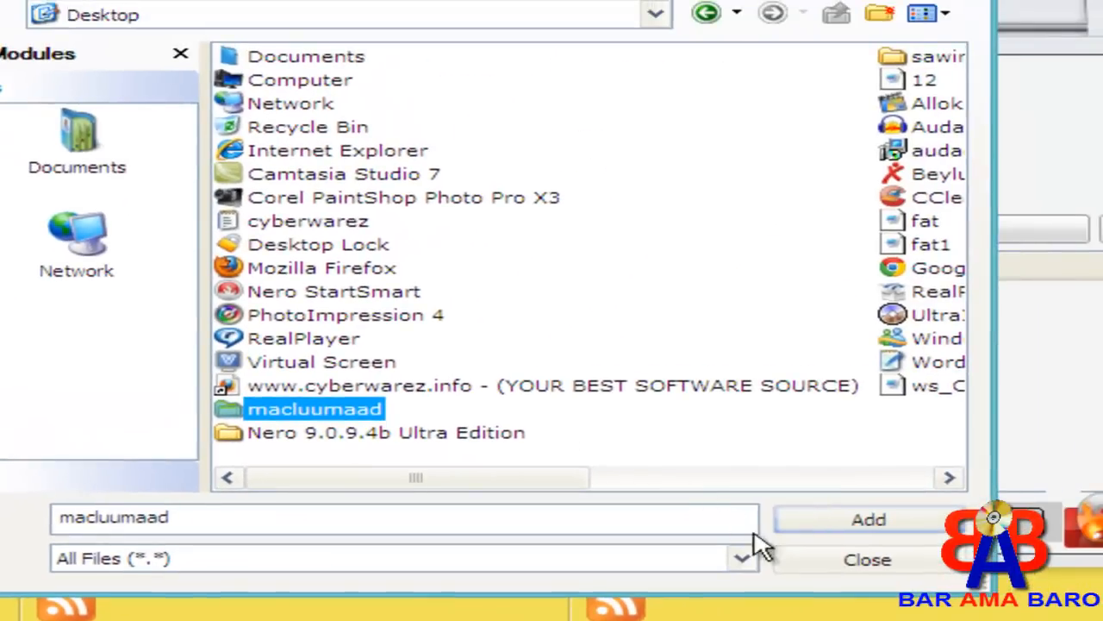
{"action": "double_click", "coordinate": [363, 414]}
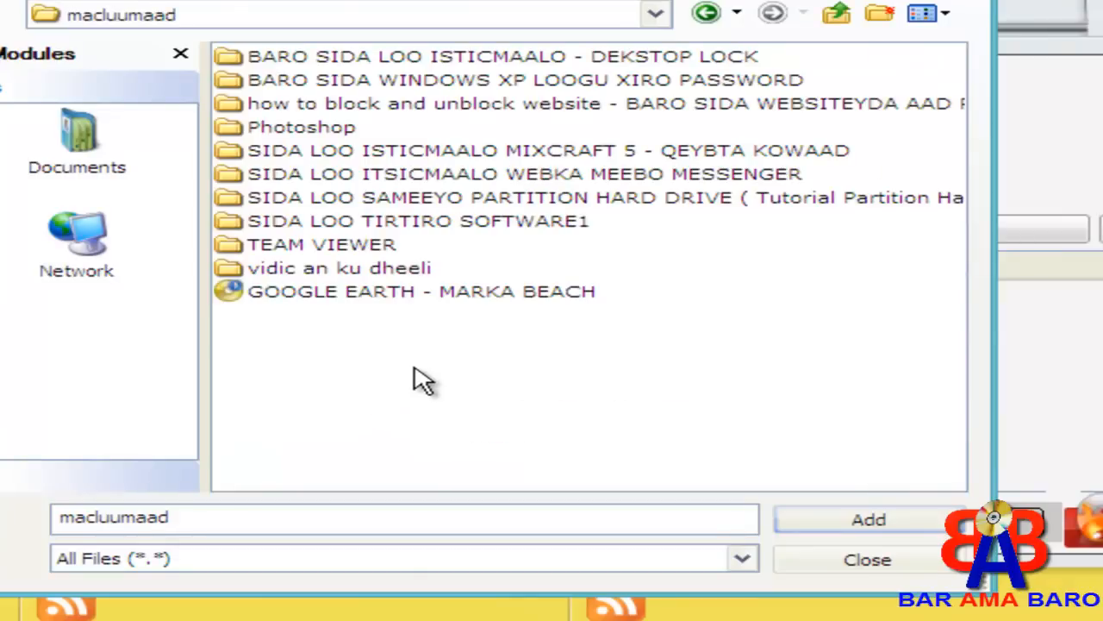
{"action": "left_click_drag", "start_coordinate": [414, 375], "coordinate": [249, 54]}
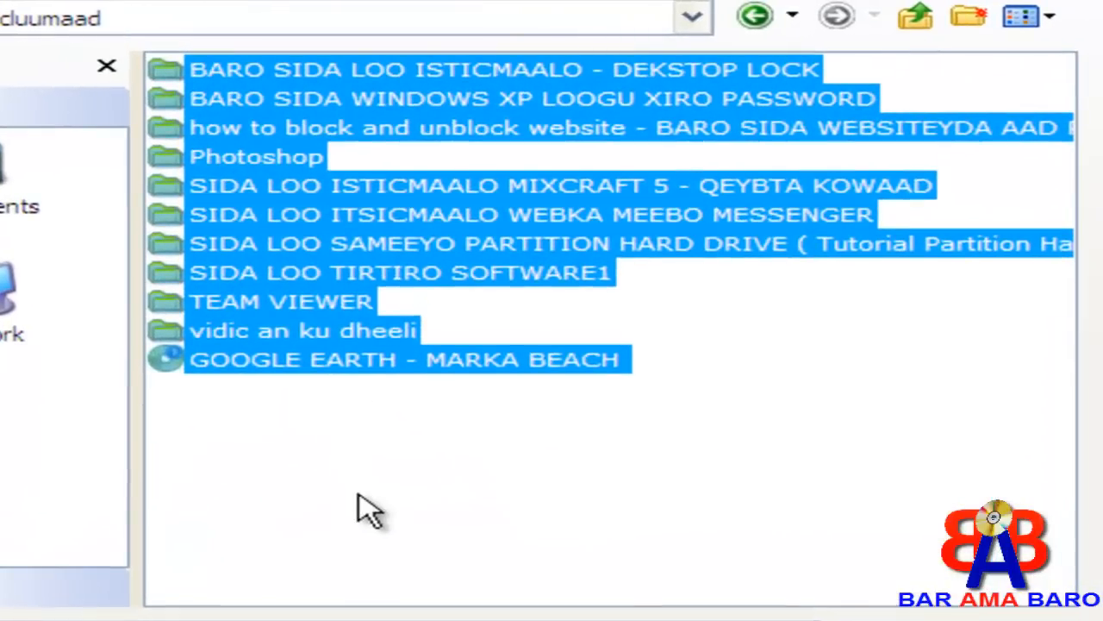
{"action": "left_click", "coordinate": [369, 508]}
{"action": "key", "text": "ctrl+a"}
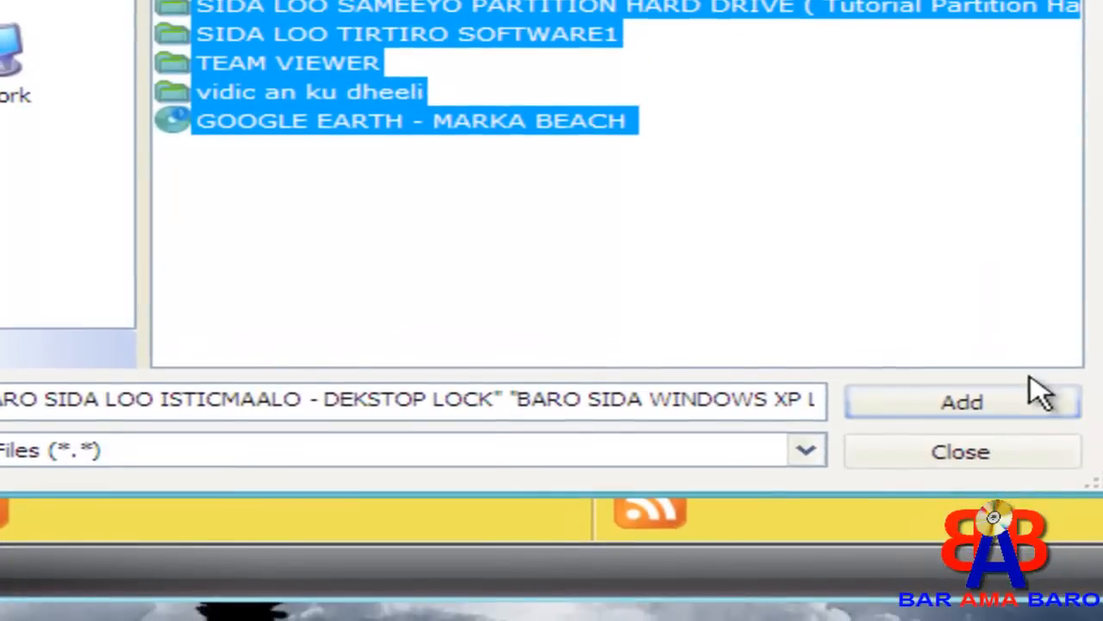
{"action": "left_click", "coordinate": [1018, 411]}
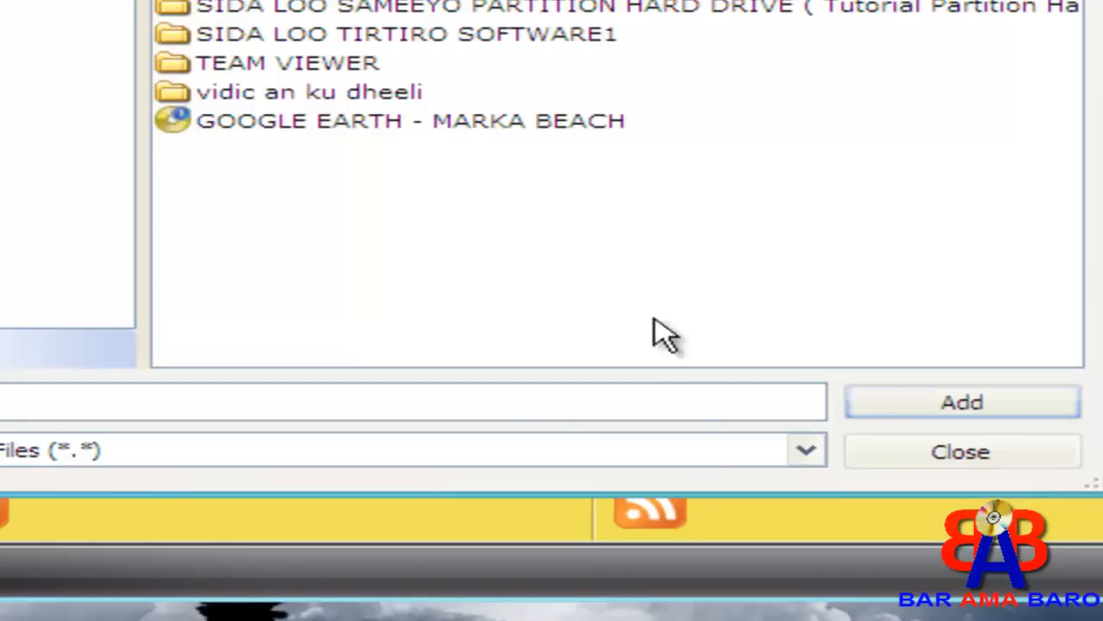
{"action": "left_click", "coordinate": [896, 474]}
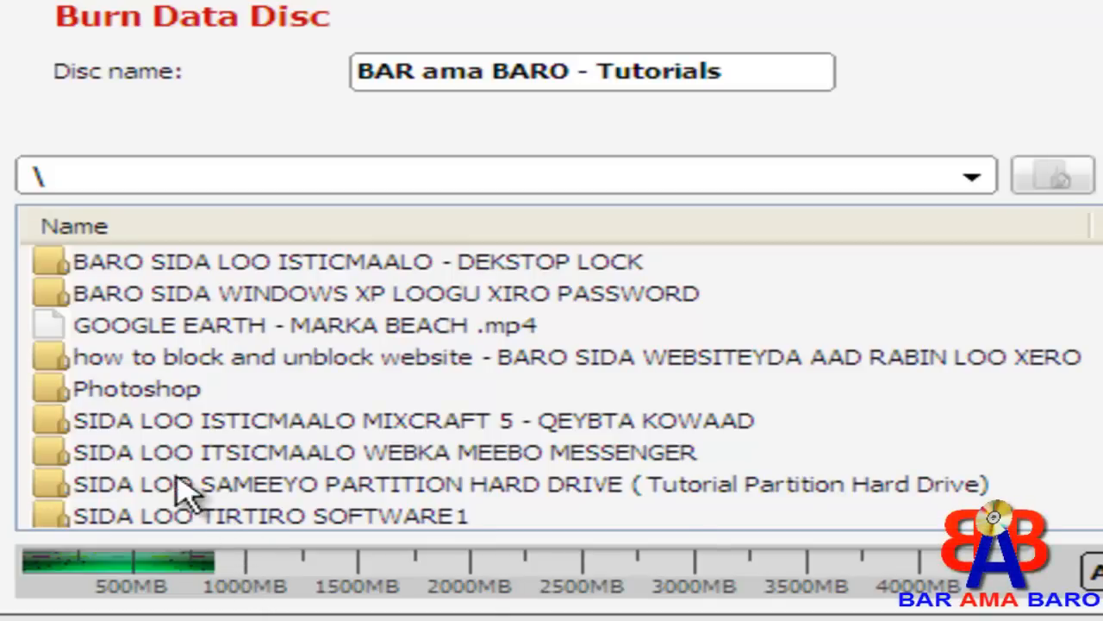
Remove the Photoshop folder from the disc contents and start burning the data disc.
{"action": "left_click", "coordinate": [135, 400]}
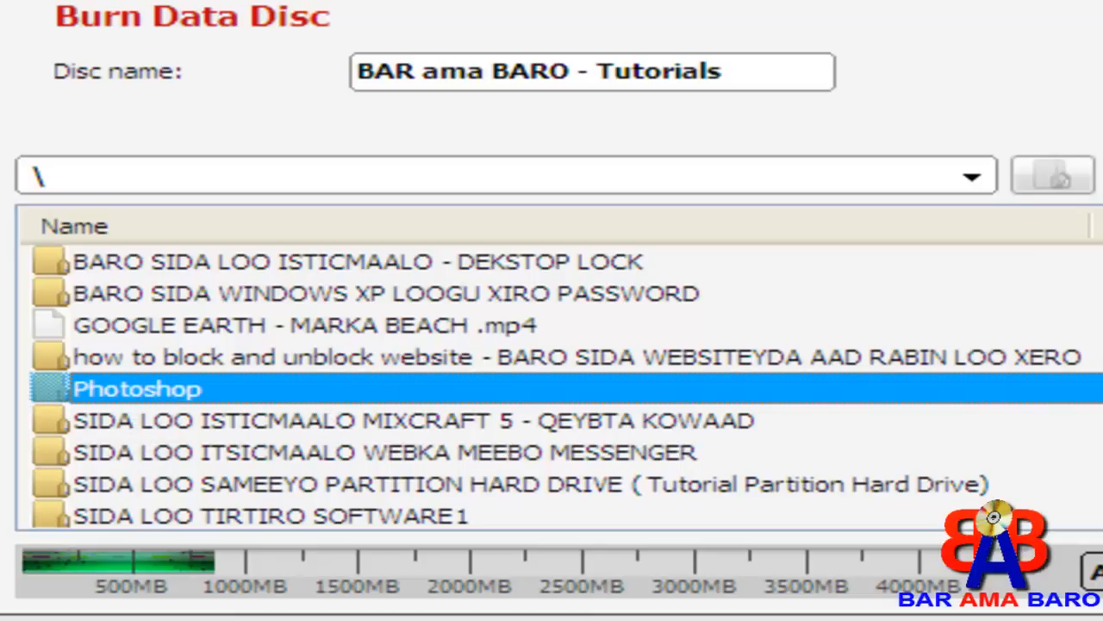
{"action": "key", "text": "Delete"}
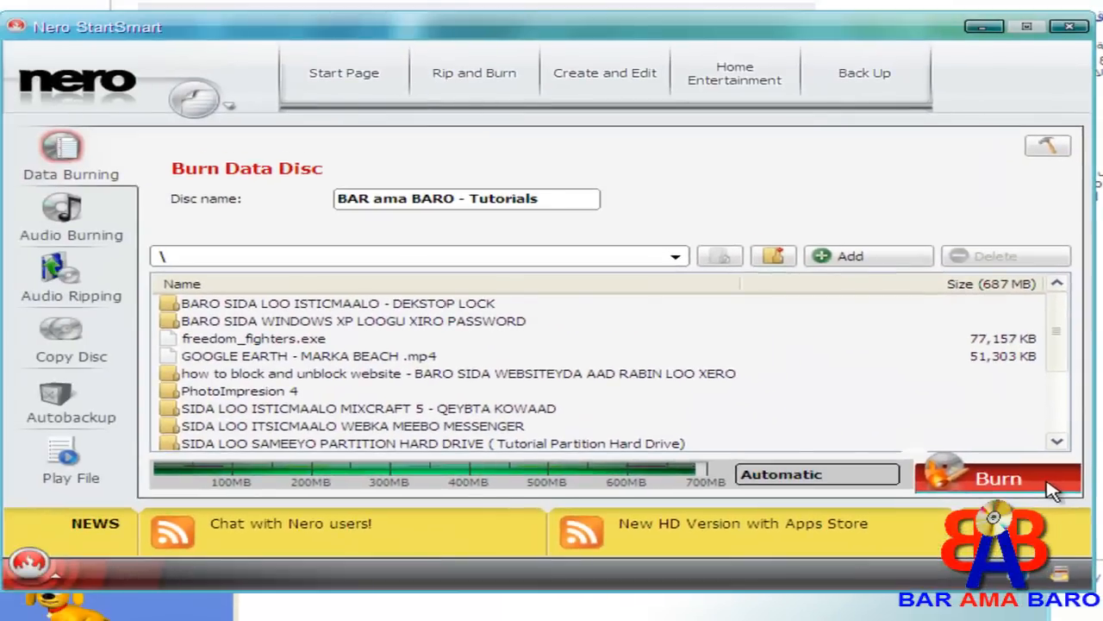
{"action": "left_click", "coordinate": [1000, 478]}
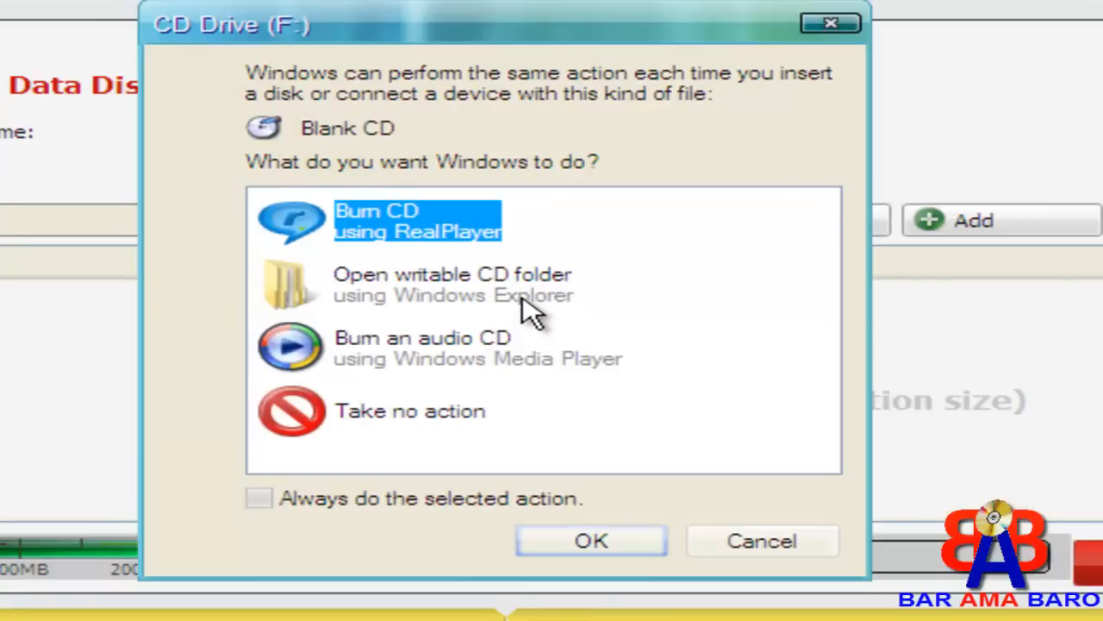
Open the blank CD's writable folder in Windows Explorer and check the drive's used and free space in its properties.
{"action": "left_click", "coordinate": [523, 288]}
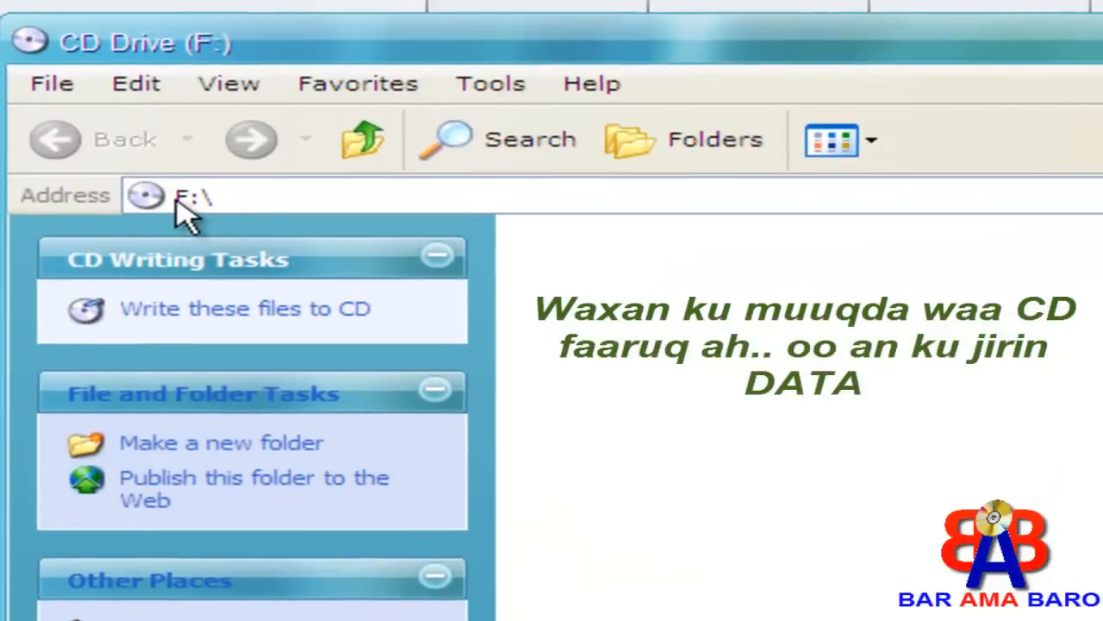
{"action": "right_click", "coordinate": [826, 504]}
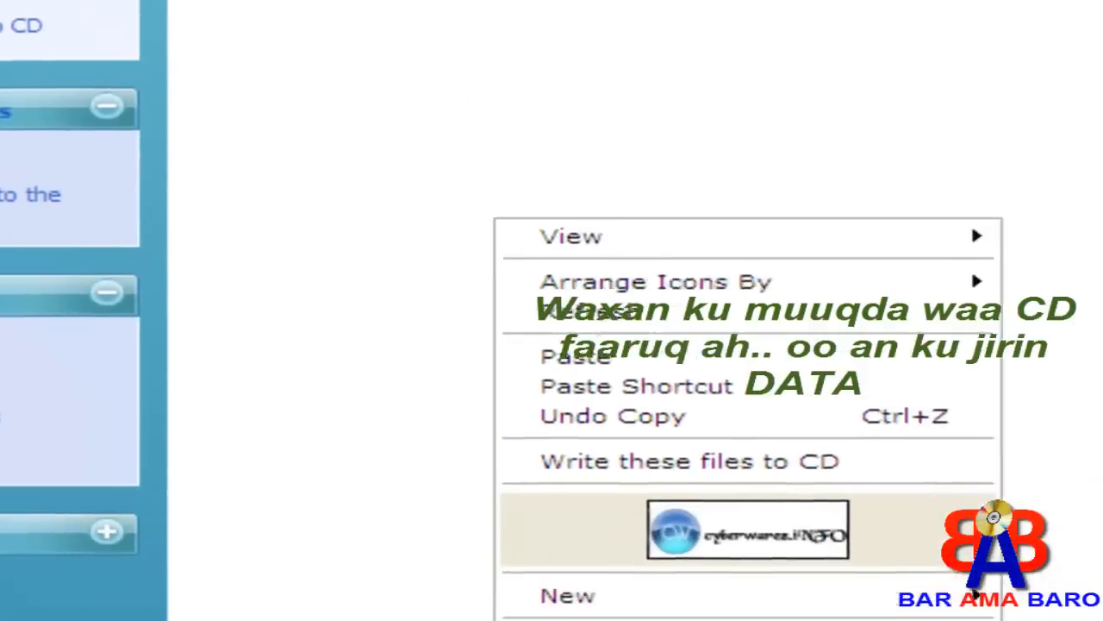
{"action": "left_click", "coordinate": [618, 620]}
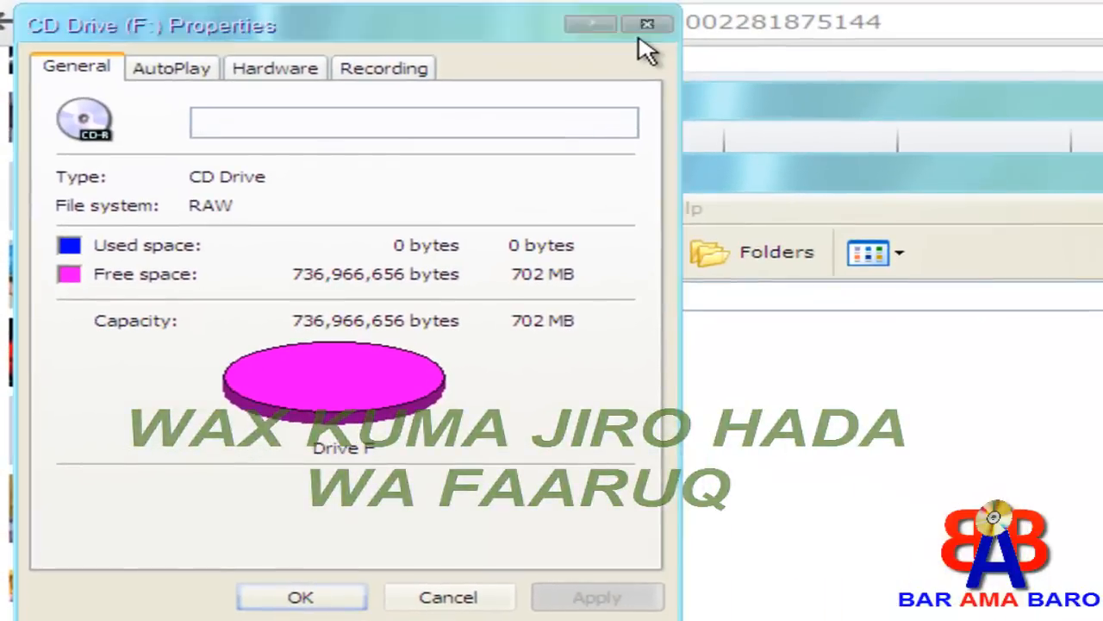
{"action": "left_click", "coordinate": [649, 24]}
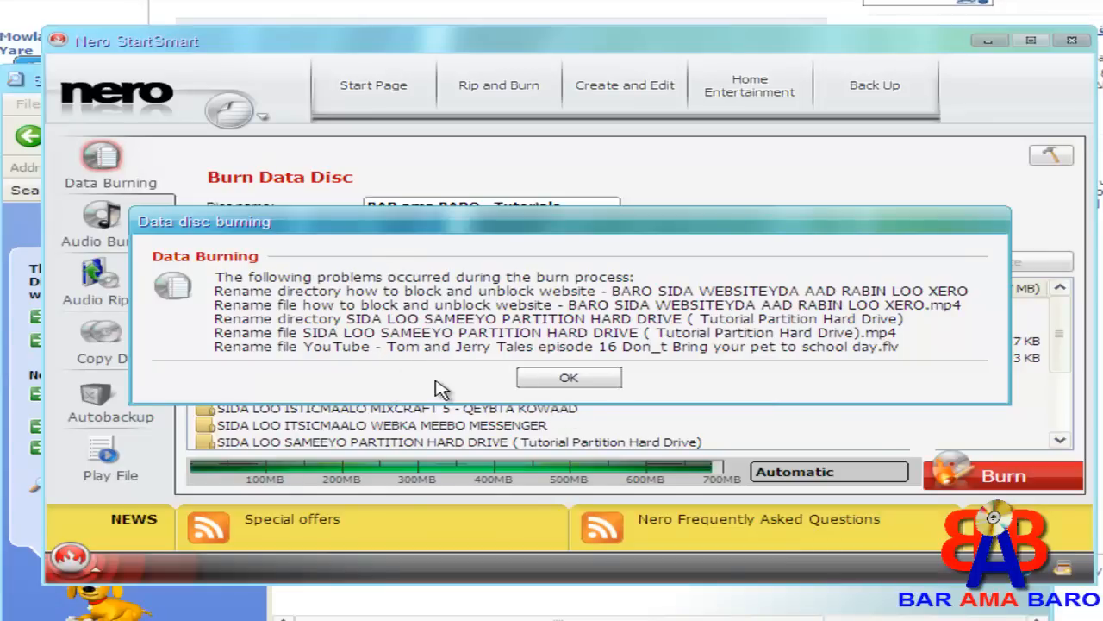
Dismiss the data burning report, minimize Nero StartSmart and the chat window, and close the search results window.
{"action": "left_click", "coordinate": [541, 379]}
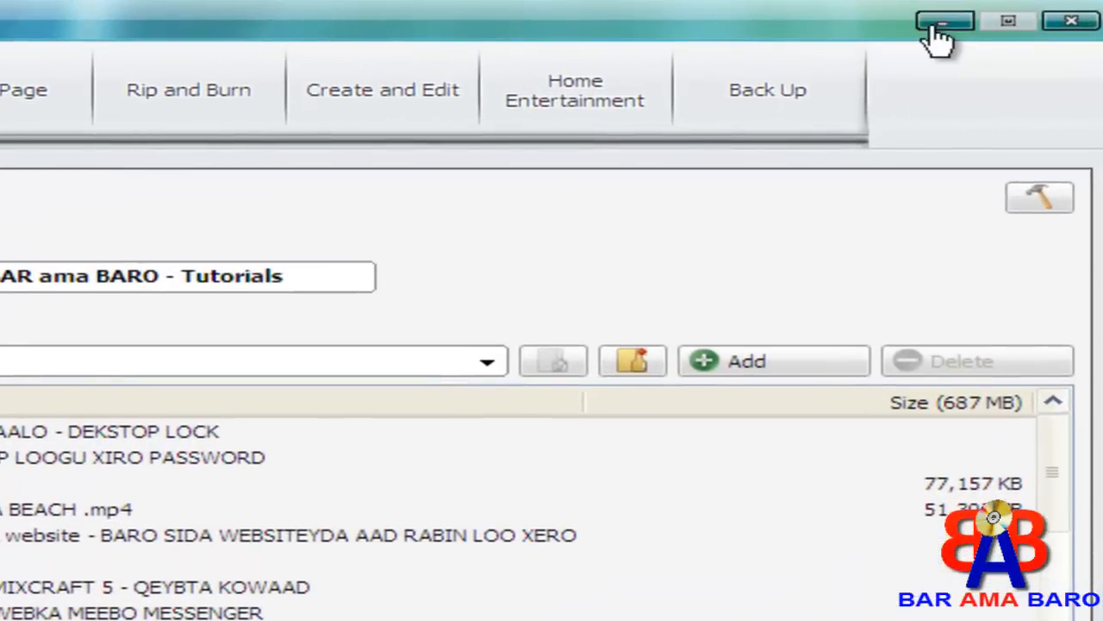
{"action": "left_click", "coordinate": [944, 24]}
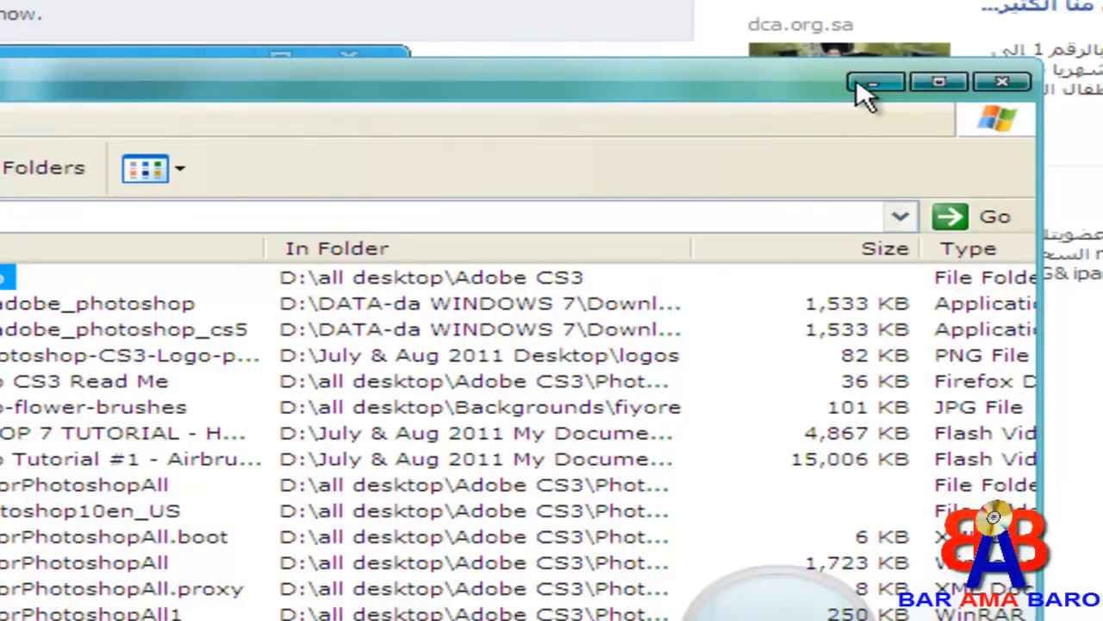
{"action": "left_click", "coordinate": [1000, 82]}
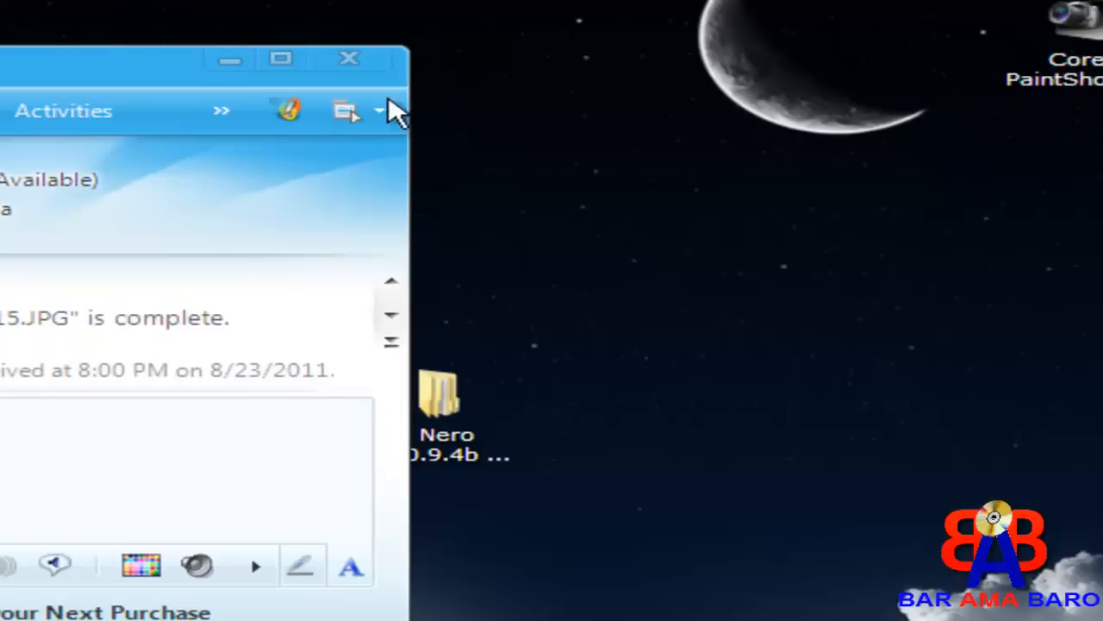
{"action": "left_click", "coordinate": [233, 62]}
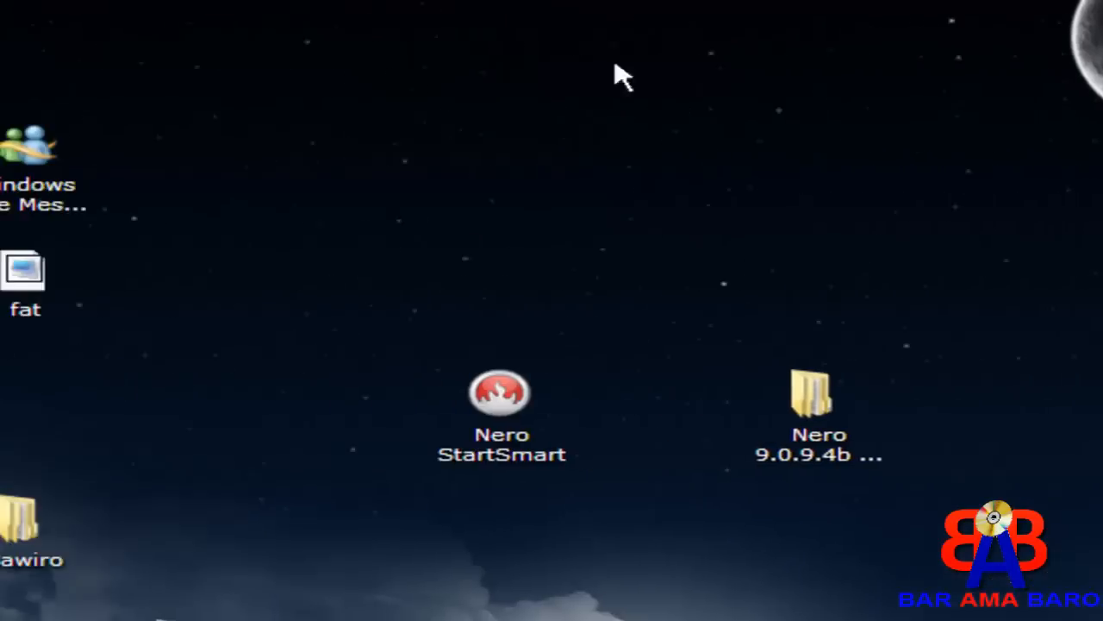
Open the burned BAR ama BARO disc (F:) from Computer, cancelling the Corel Photo Downloader prompt.
{"action": "double_click", "coordinate": [107, 31]}
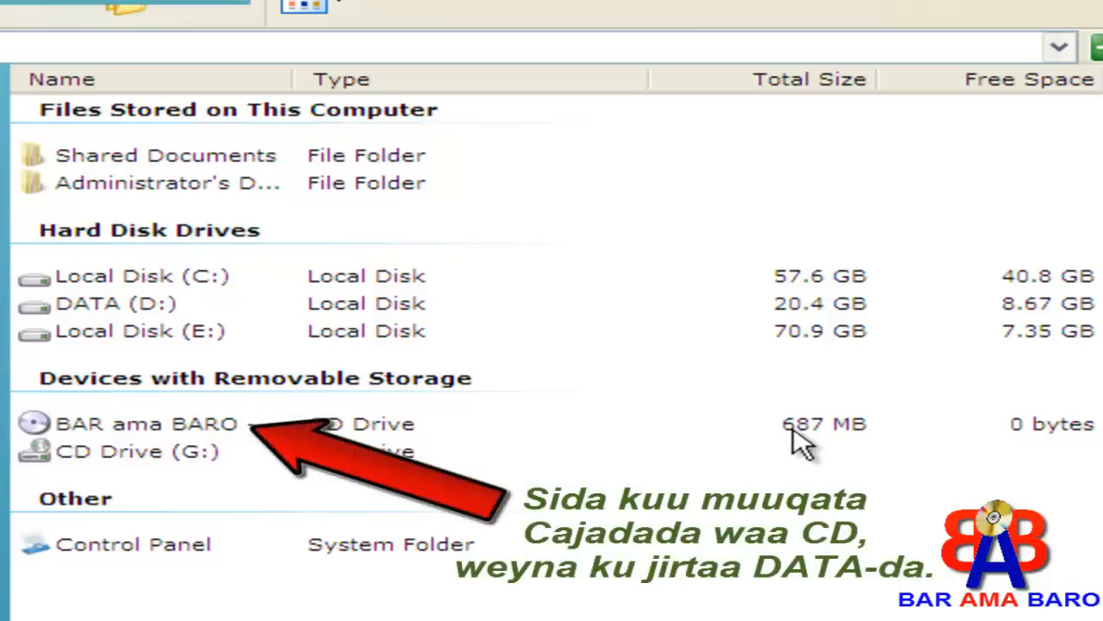
{"action": "left_click", "coordinate": [197, 430]}
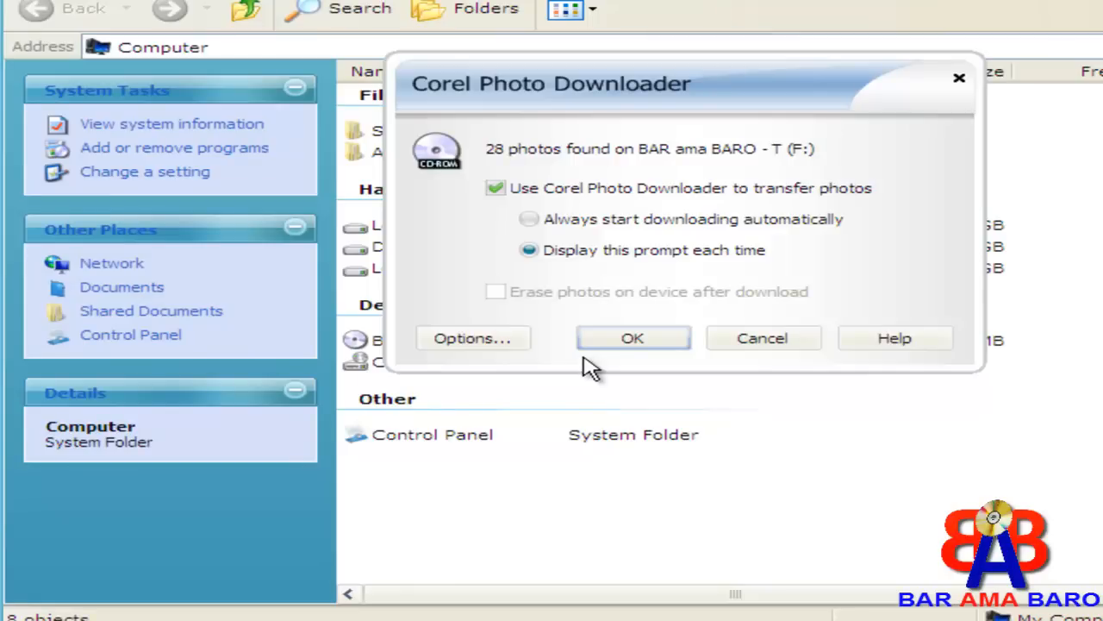
{"action": "left_click", "coordinate": [800, 342]}
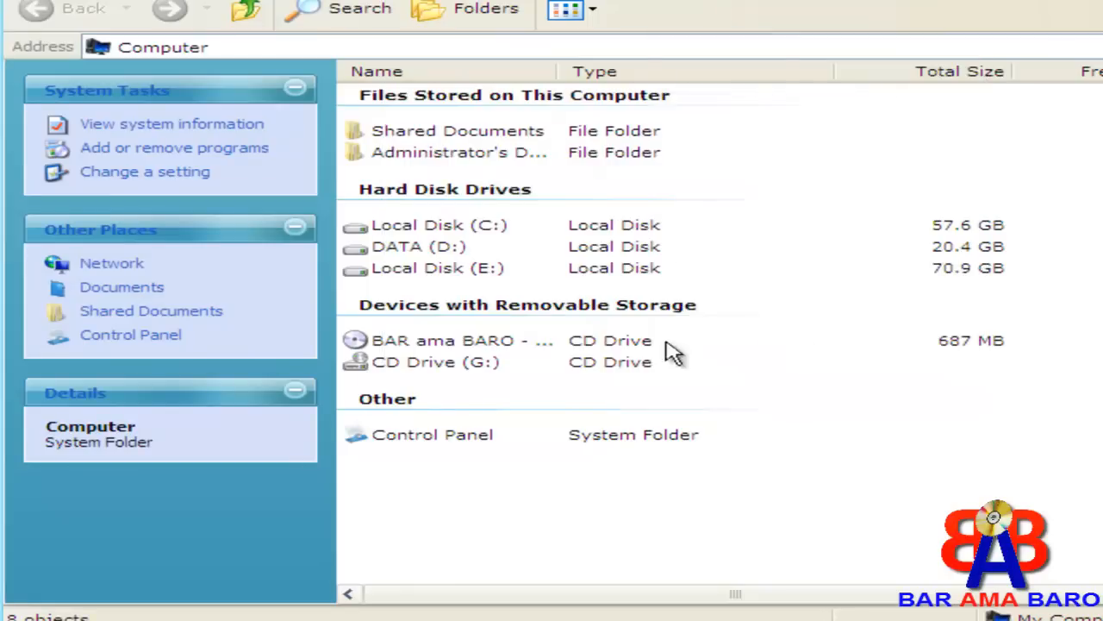
{"action": "left_click", "coordinate": [471, 345]}
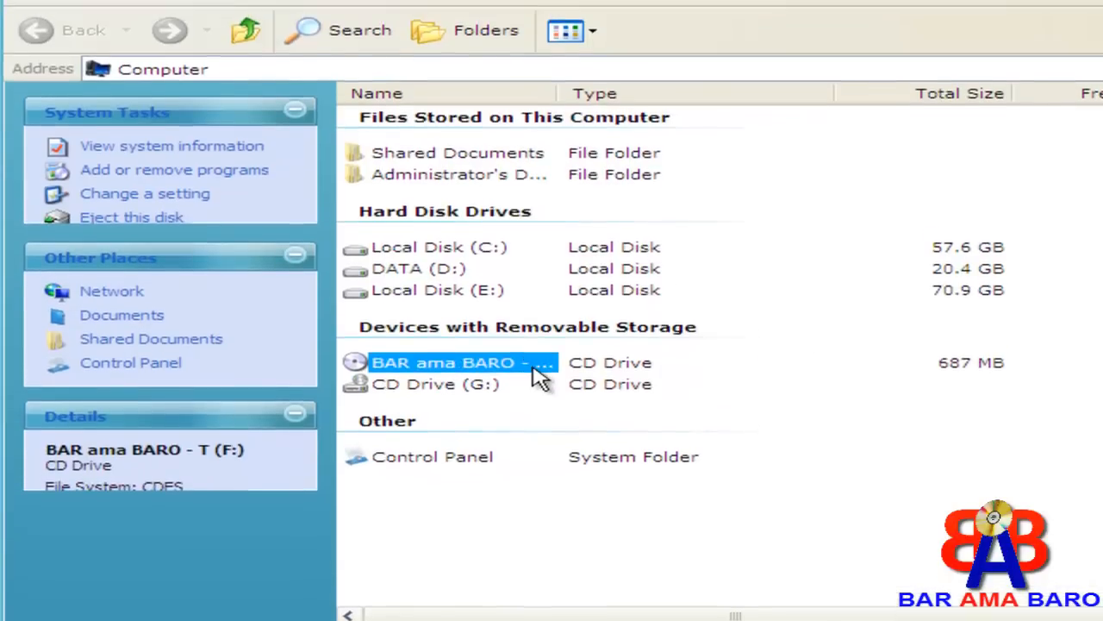
{"action": "right_click", "coordinate": [538, 355]}
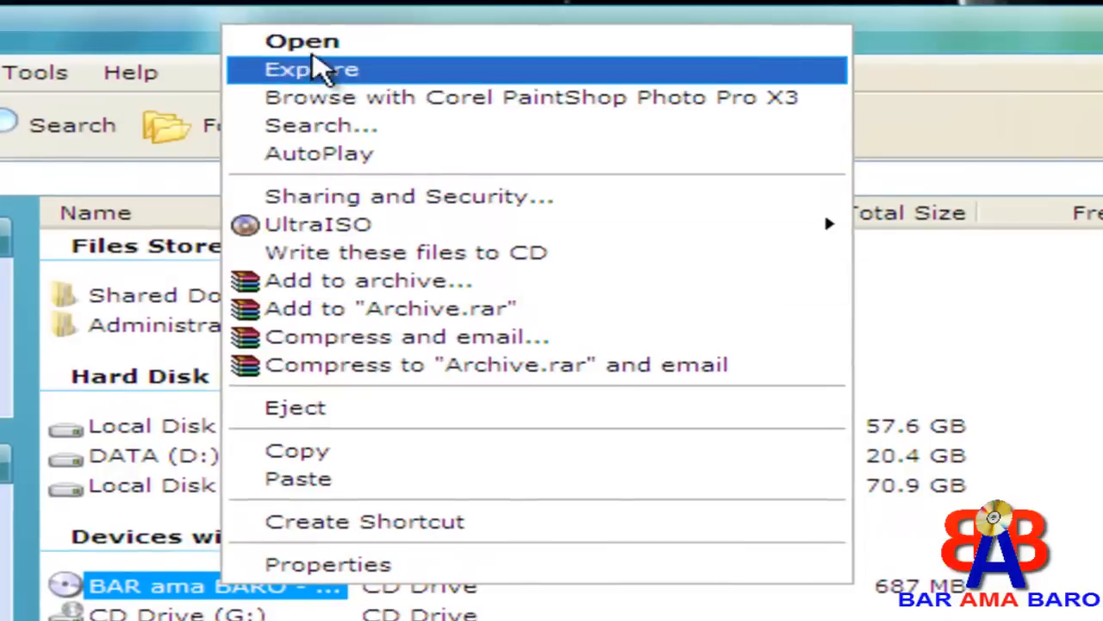
{"action": "left_click", "coordinate": [315, 49]}
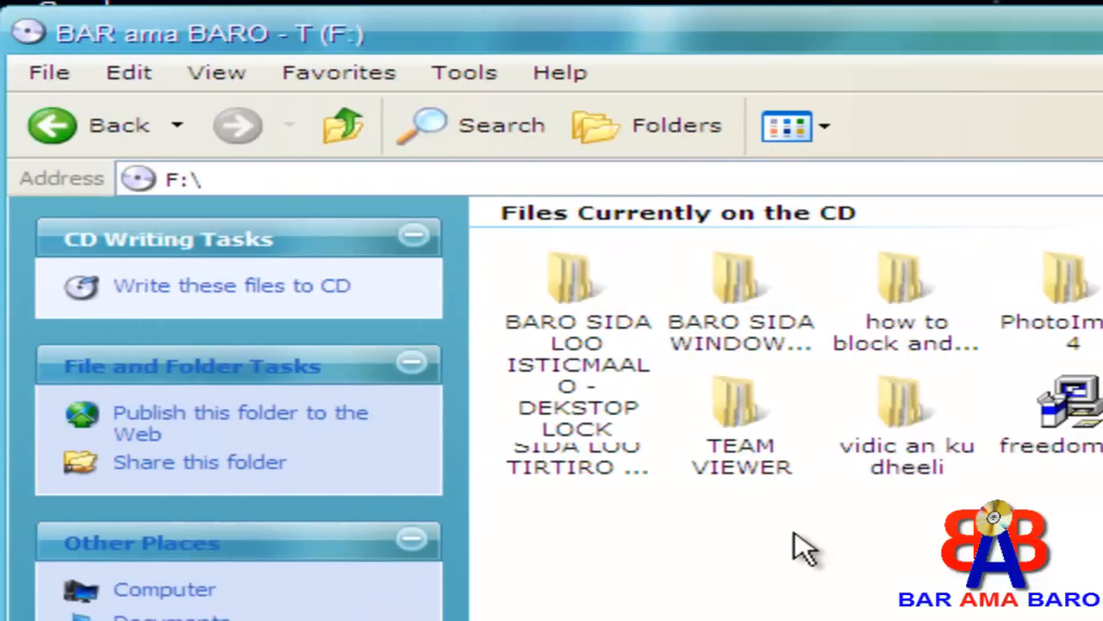
Go through the folders burned to the CD, from the desktop lock tutorial to SIDA LOO TIRTIRO SOFTWARE1.
{"action": "left_click", "coordinate": [614, 301]}
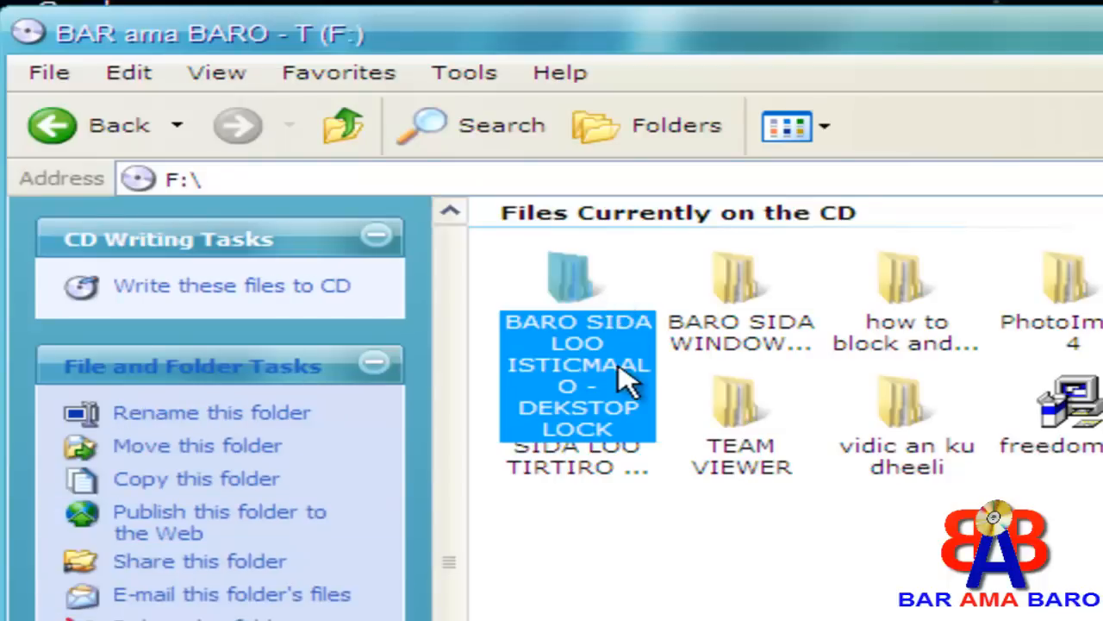
{"action": "left_click", "coordinate": [776, 339]}
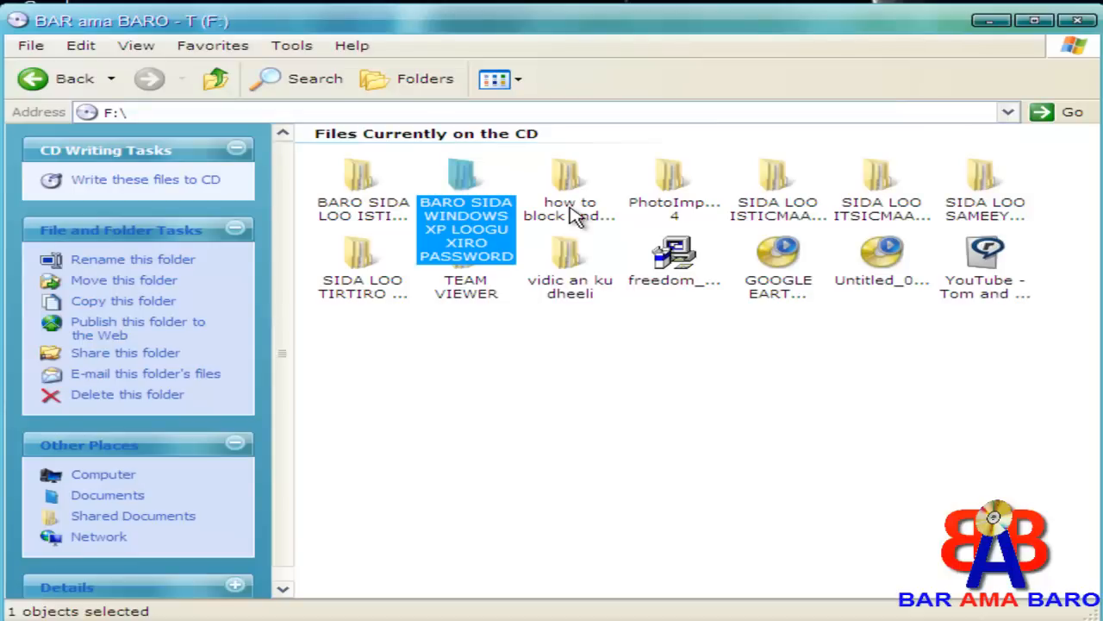
{"action": "left_click", "coordinate": [575, 215]}
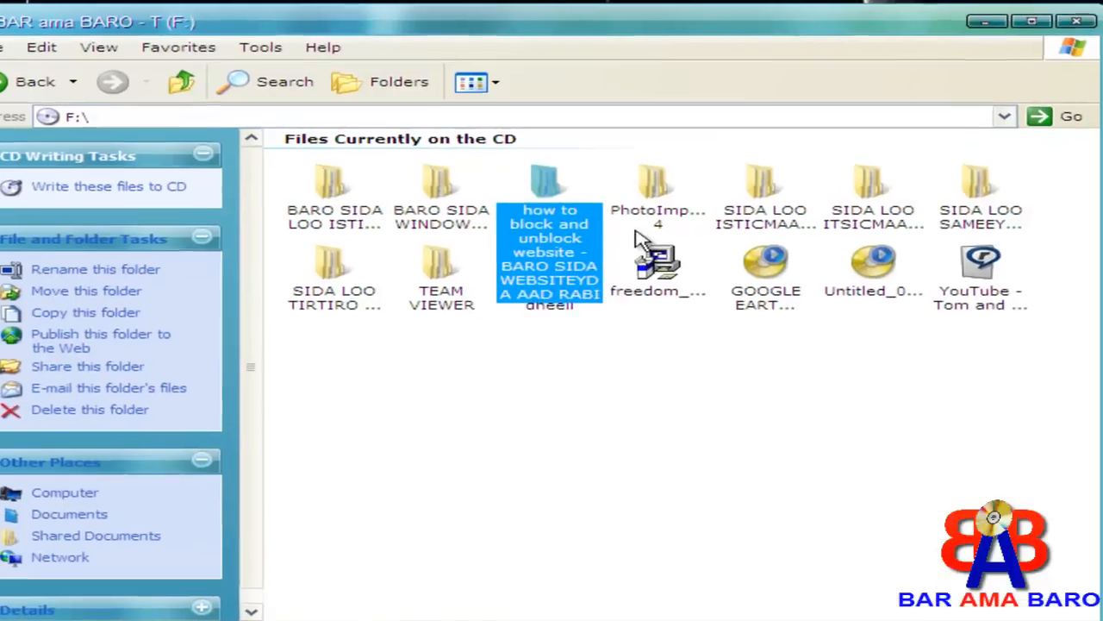
{"action": "left_click", "coordinate": [659, 192]}
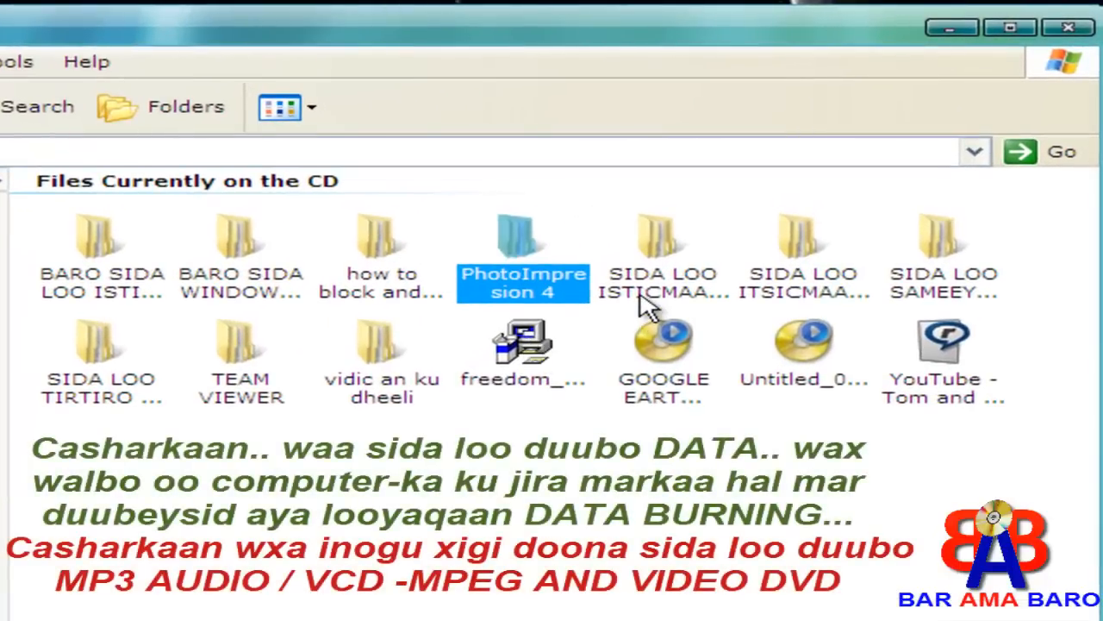
{"action": "left_click", "coordinate": [647, 303]}
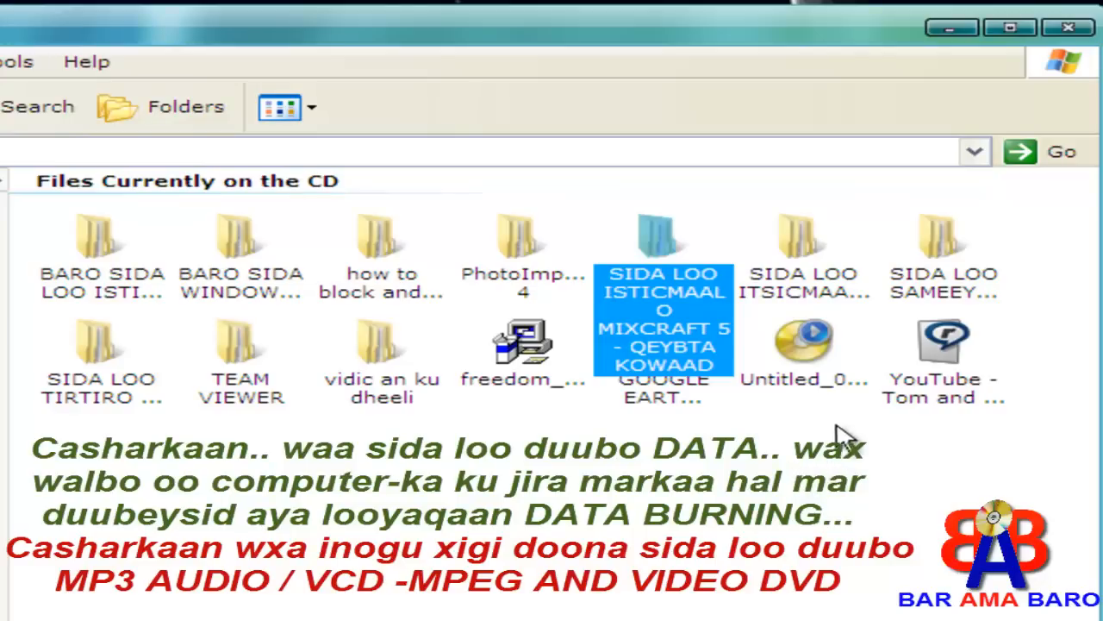
{"action": "left_click", "coordinate": [841, 301]}
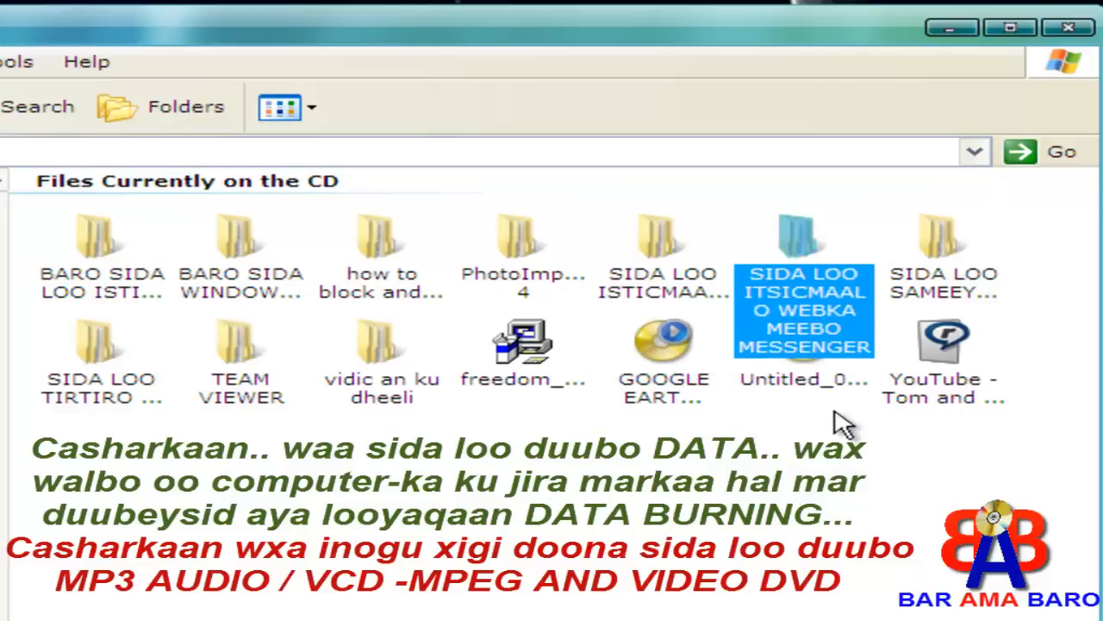
{"action": "left_click", "coordinate": [110, 403]}
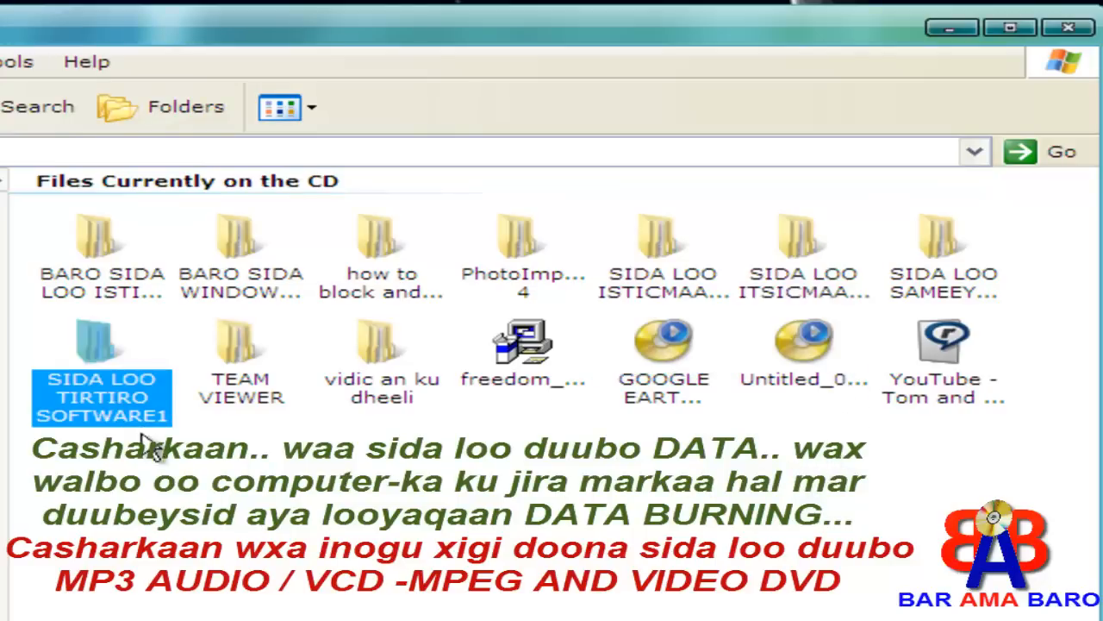
Open the TEAM VIEWER folder on the CD and examine the how-to-use video file inside it.
{"action": "left_click", "coordinate": [248, 404]}
{"action": "right_click", "coordinate": [241, 377]}
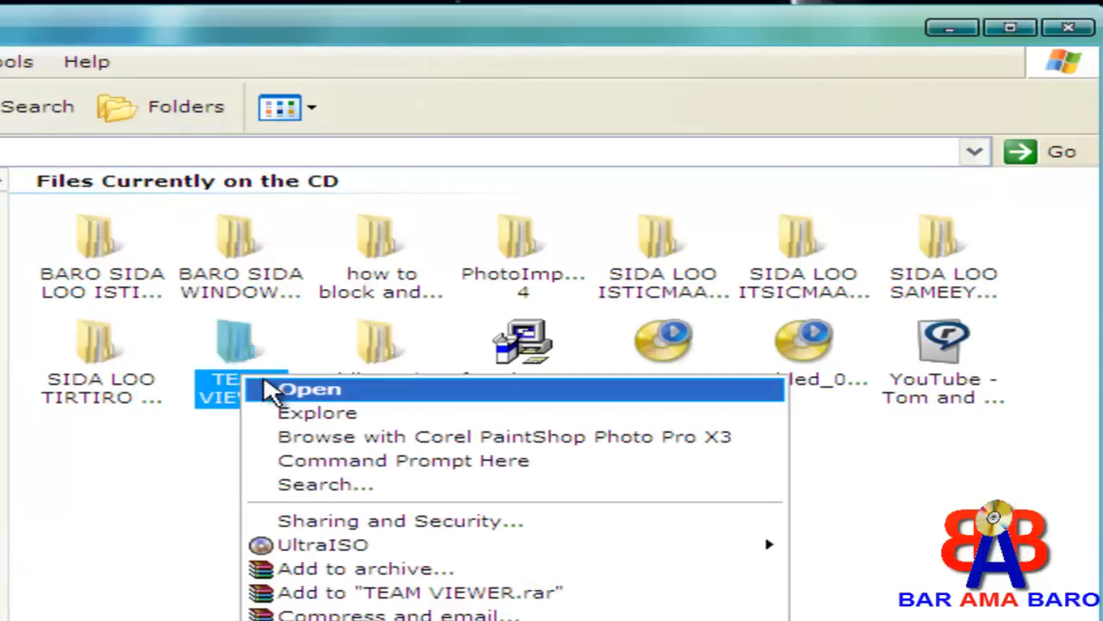
{"action": "left_click", "coordinate": [271, 396]}
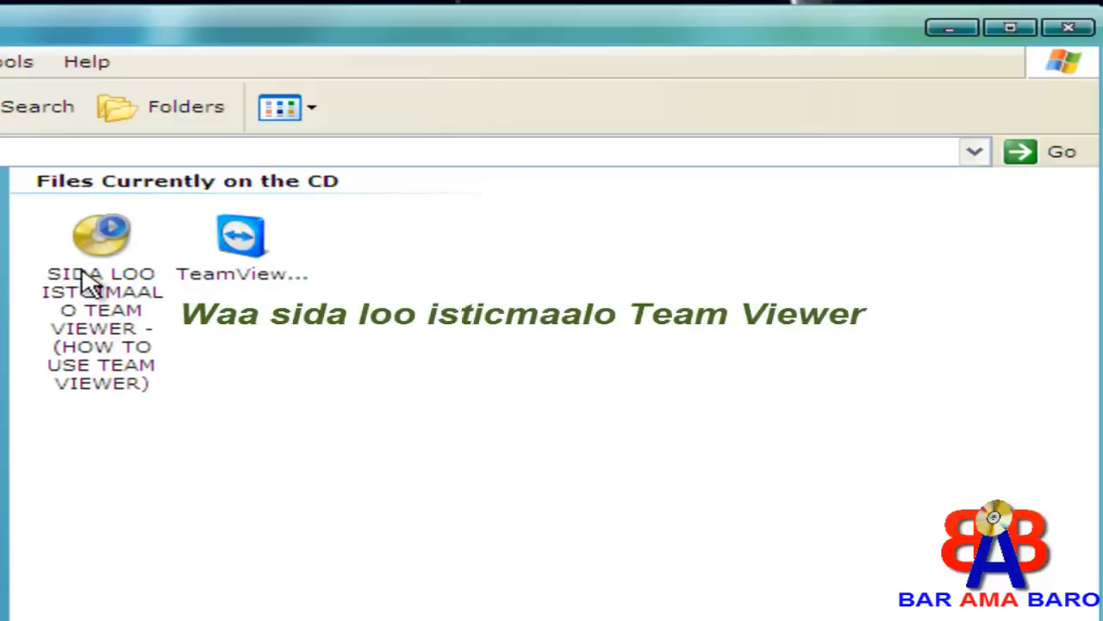
{"action": "left_click", "coordinate": [97, 340]}
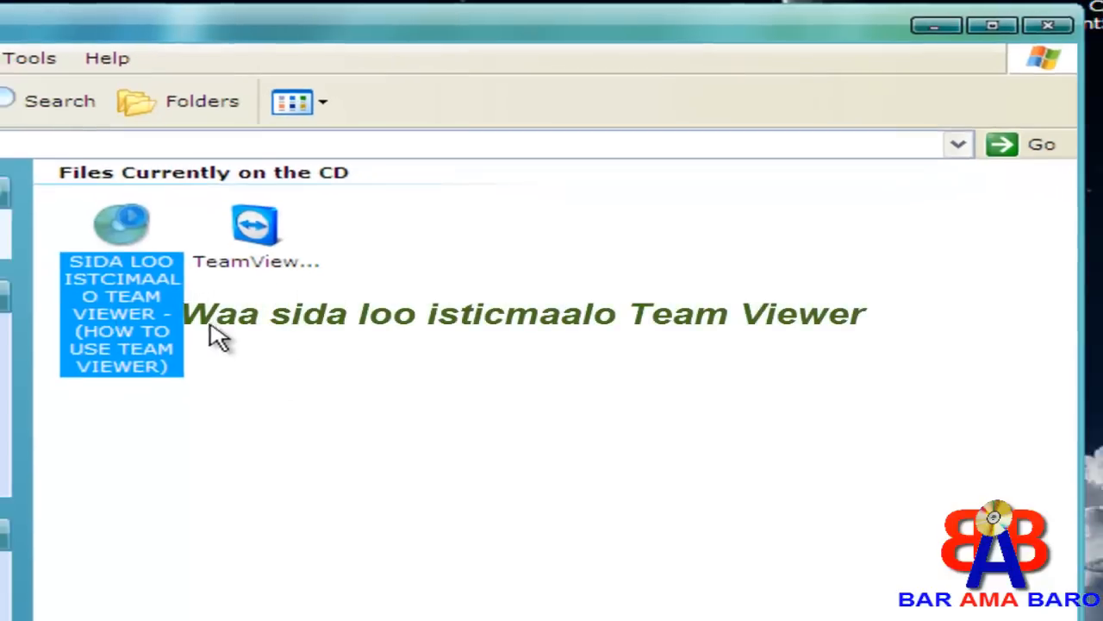
{"action": "left_click", "coordinate": [195, 339]}
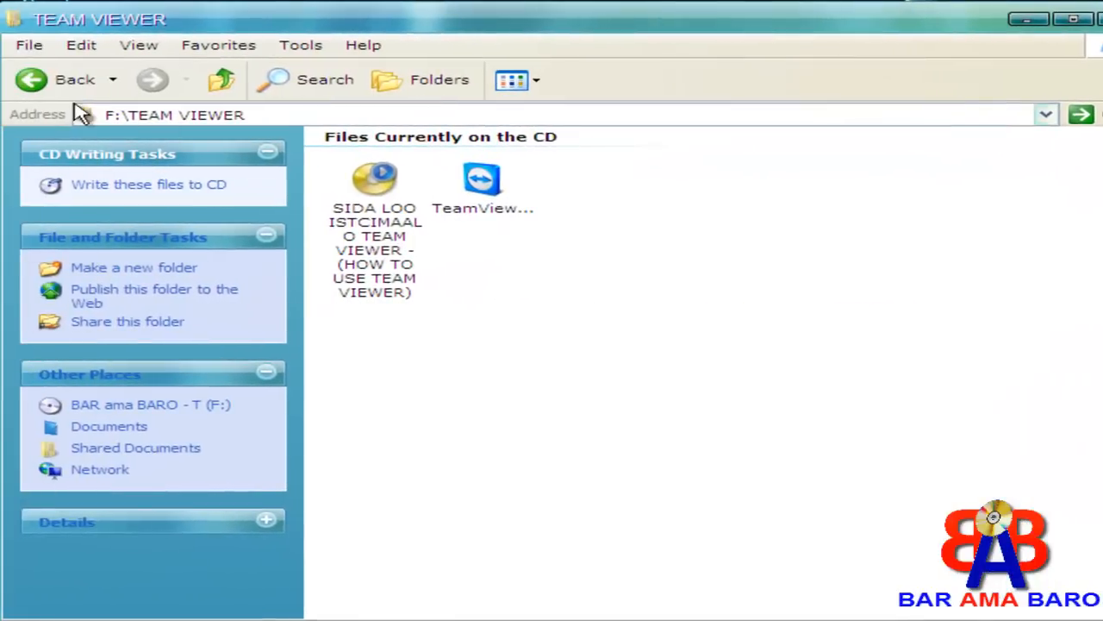
Return to the CD's root folder and close its window, cancelling the prompt that asks what Windows should do with disc F:.
{"action": "left_click", "coordinate": [35, 81]}
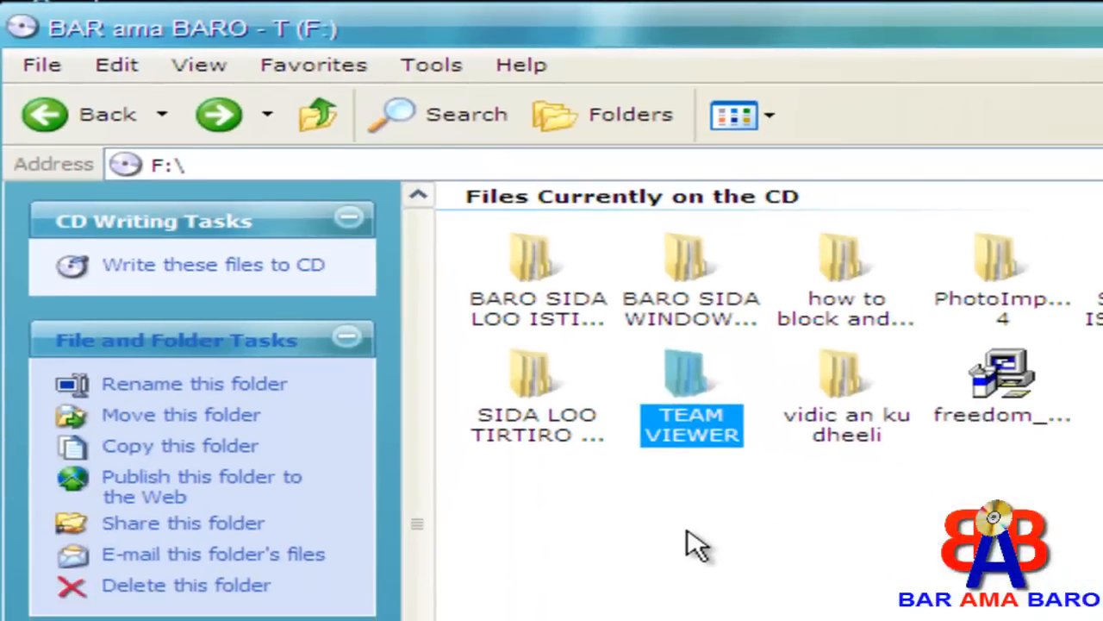
{"action": "left_click", "coordinate": [695, 544]}
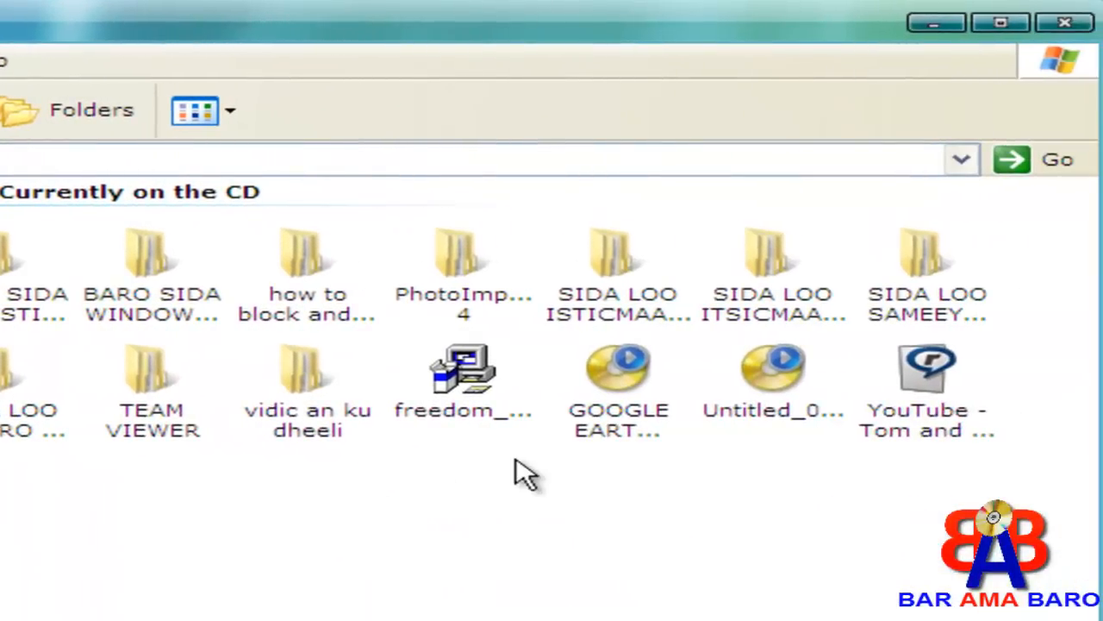
{"action": "left_click", "coordinate": [1063, 23]}
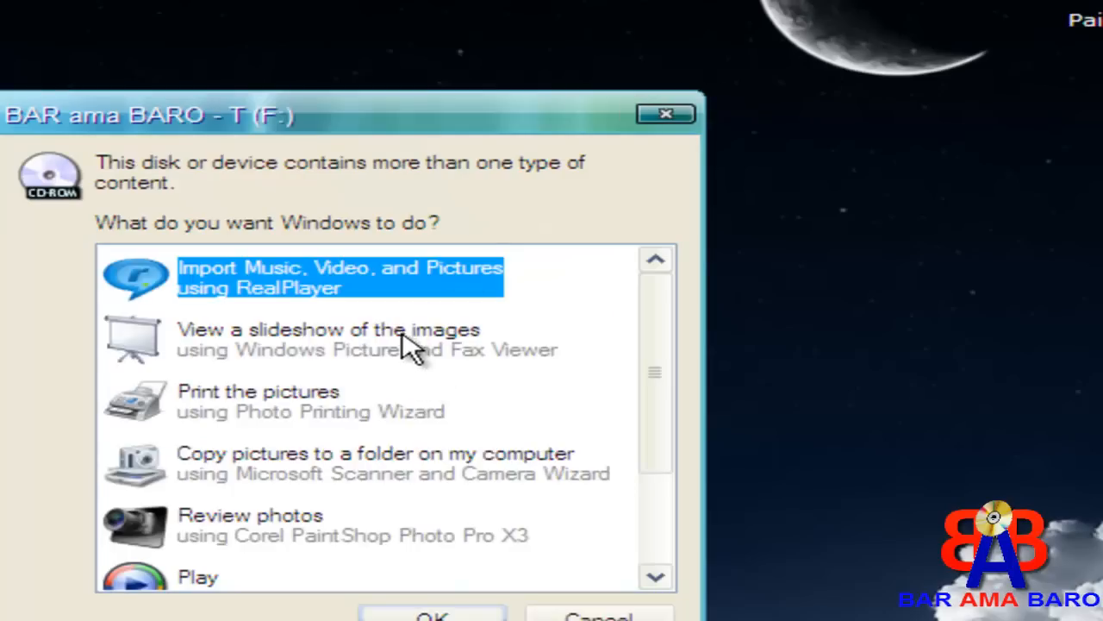
{"action": "scroll", "coordinate": [408, 353], "scroll_direction": "down", "scroll_amount": 3}
{"action": "left_click", "coordinate": [571, 614]}
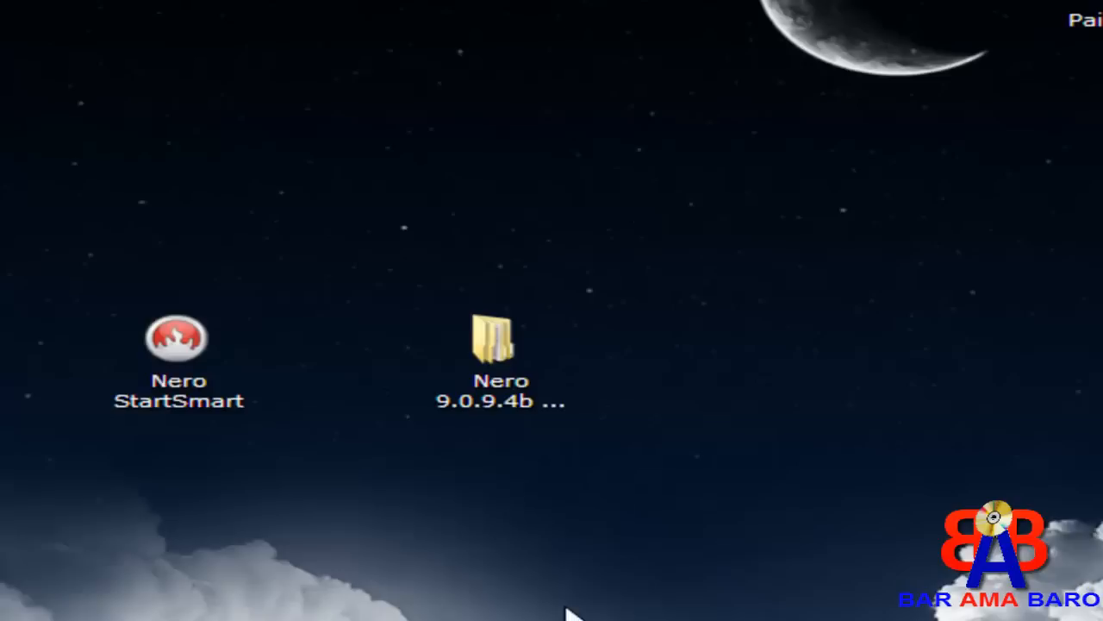
Refresh the desktop twice.
{"action": "right_click", "coordinate": [343, 163]}
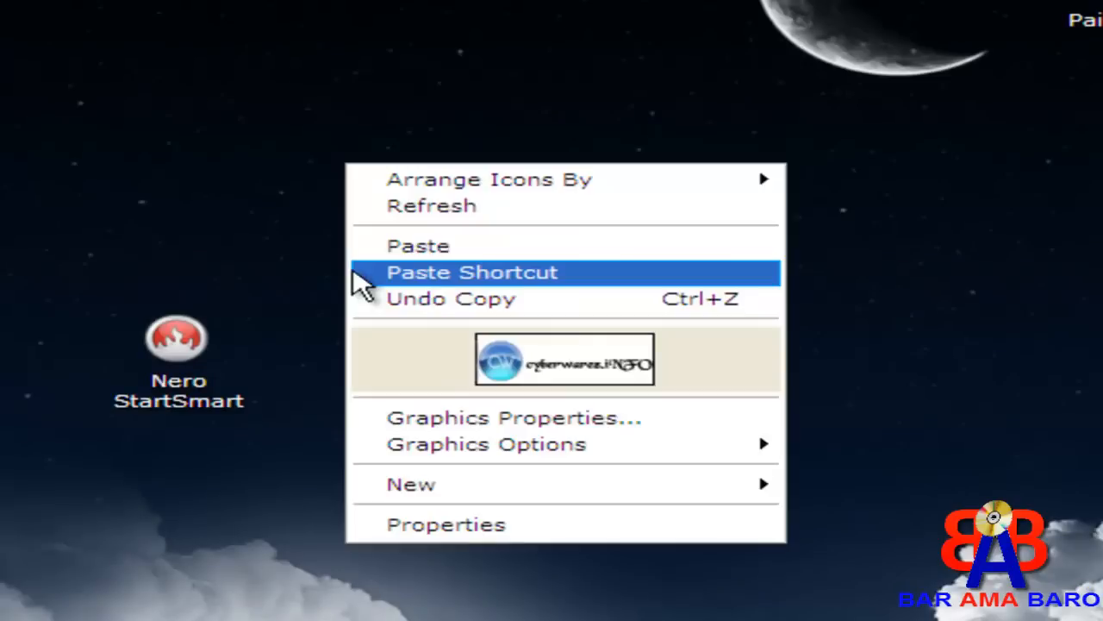
{"action": "left_click", "coordinate": [455, 216]}
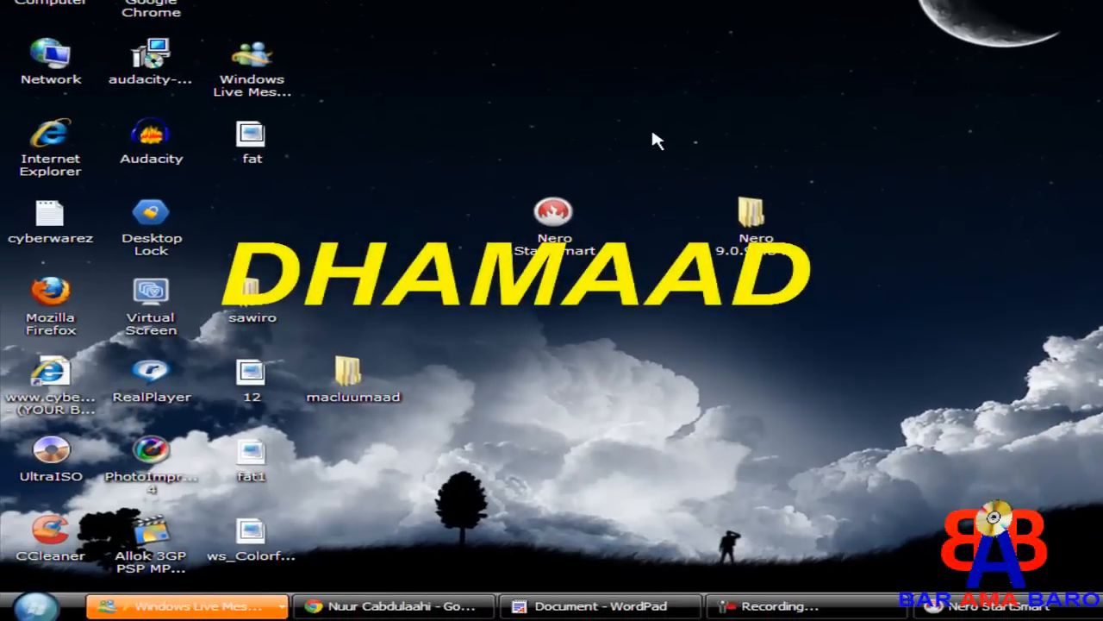
{"action": "right_click", "coordinate": [652, 140]}
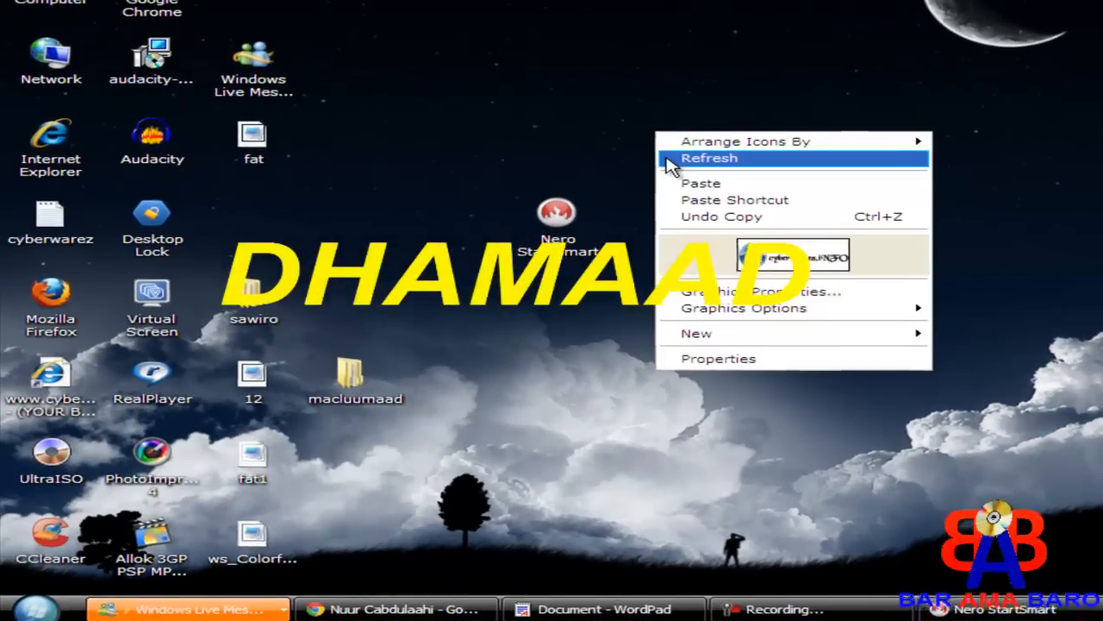
{"action": "left_click", "coordinate": [660, 164]}
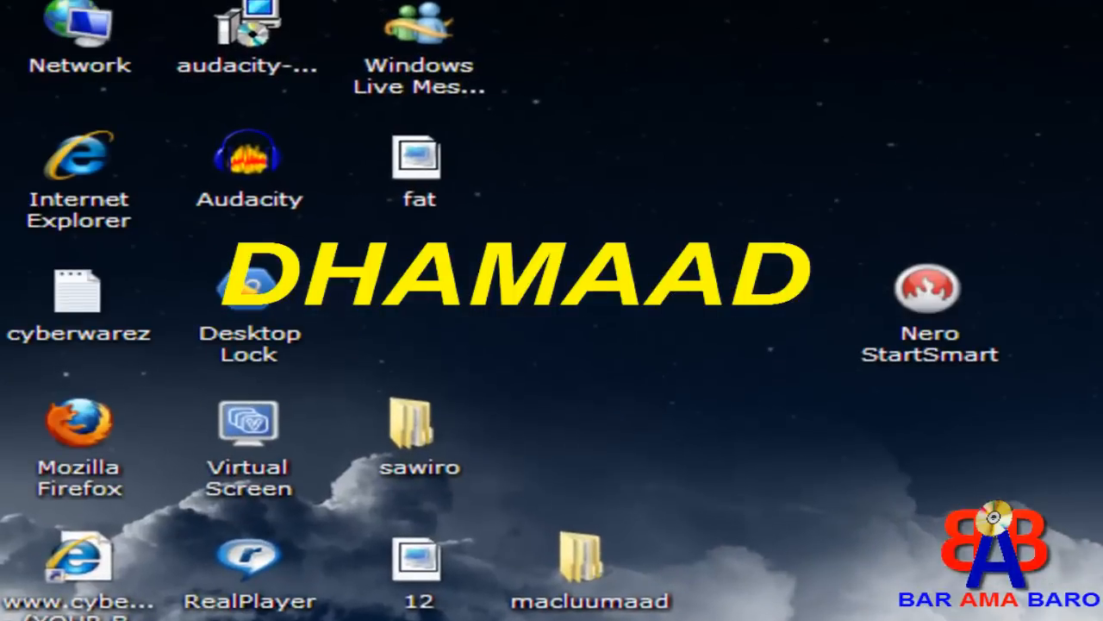